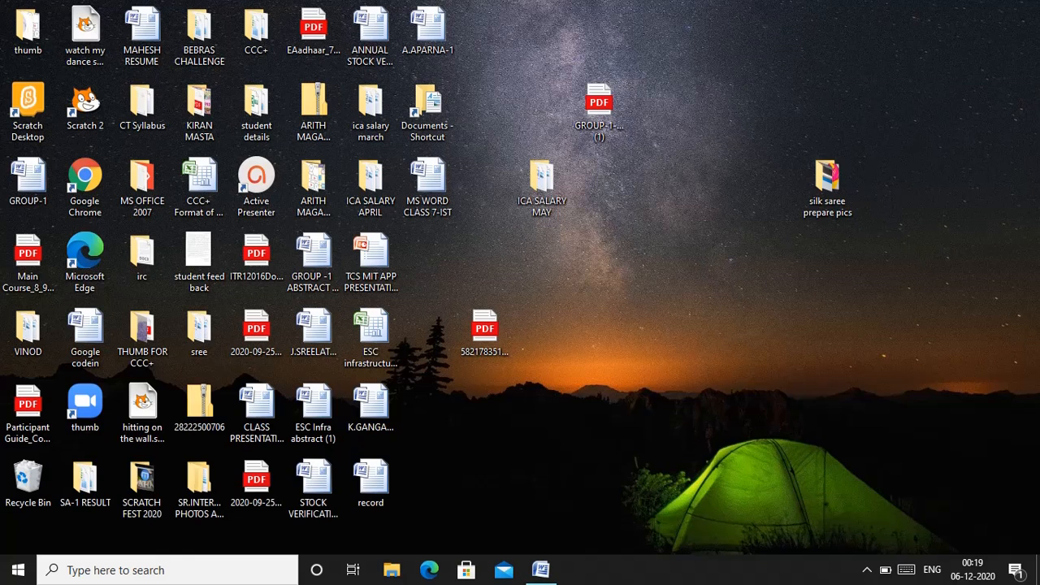
# Step: Switch to the open MS WORD CLASS 7-IST document in Word and insert the built-in Conservative cover page
pyautogui.click(538, 571)
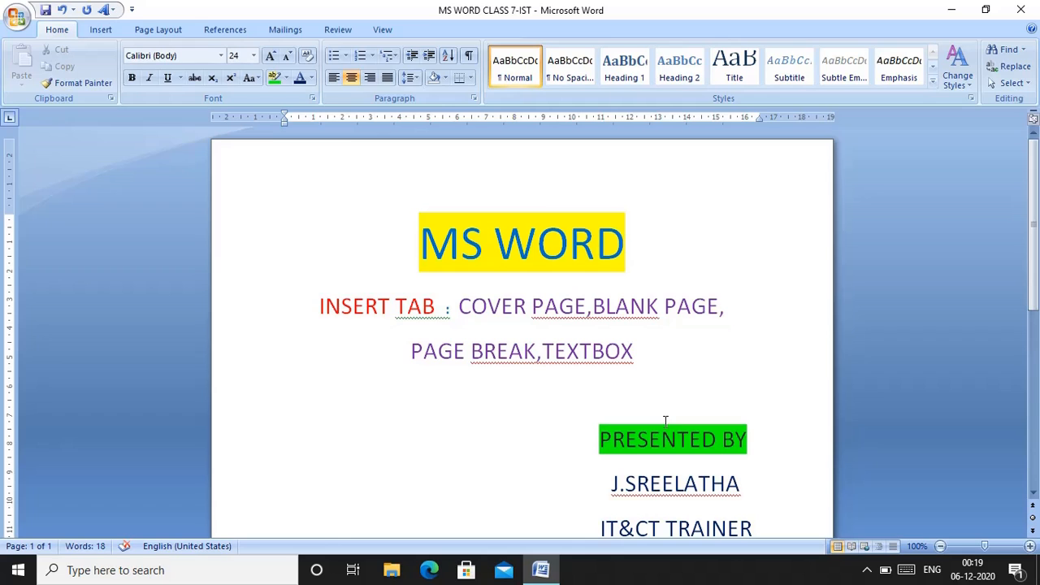
pyautogui.click(100, 31)
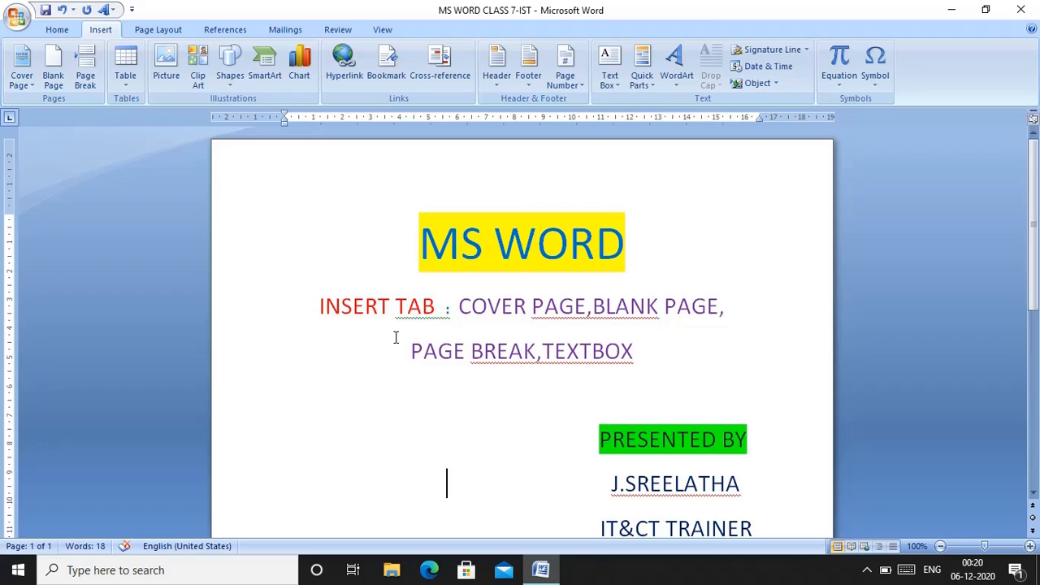
pyautogui.click(24, 85)
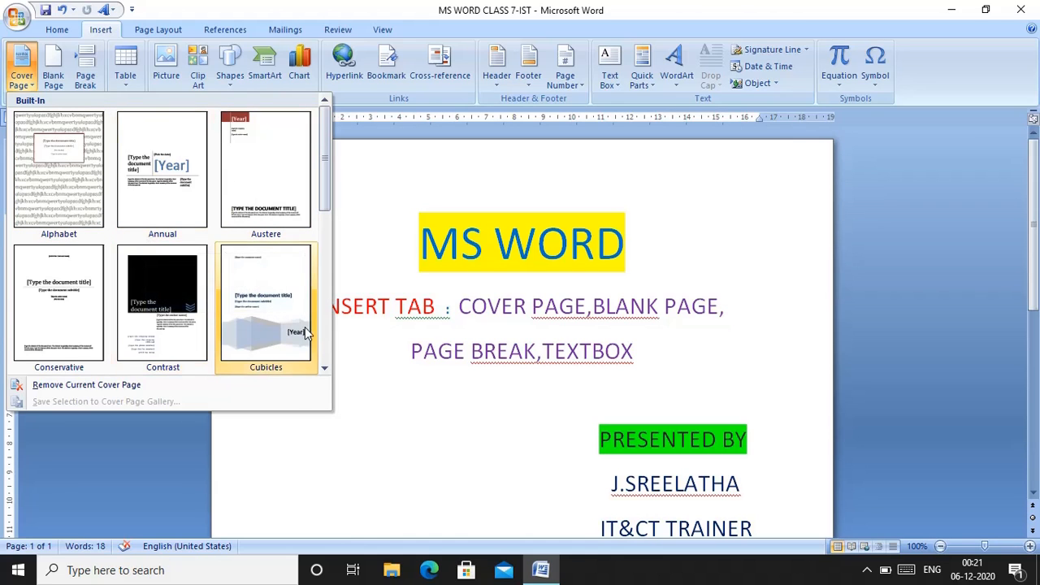
pyautogui.click(325, 370)
pyautogui.click(325, 369)
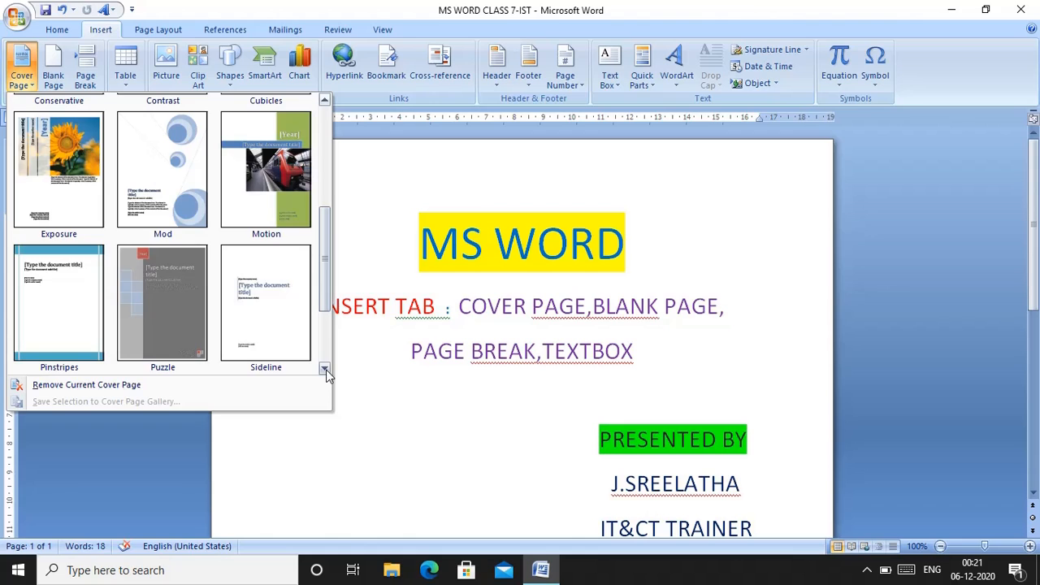
pyautogui.click(325, 370)
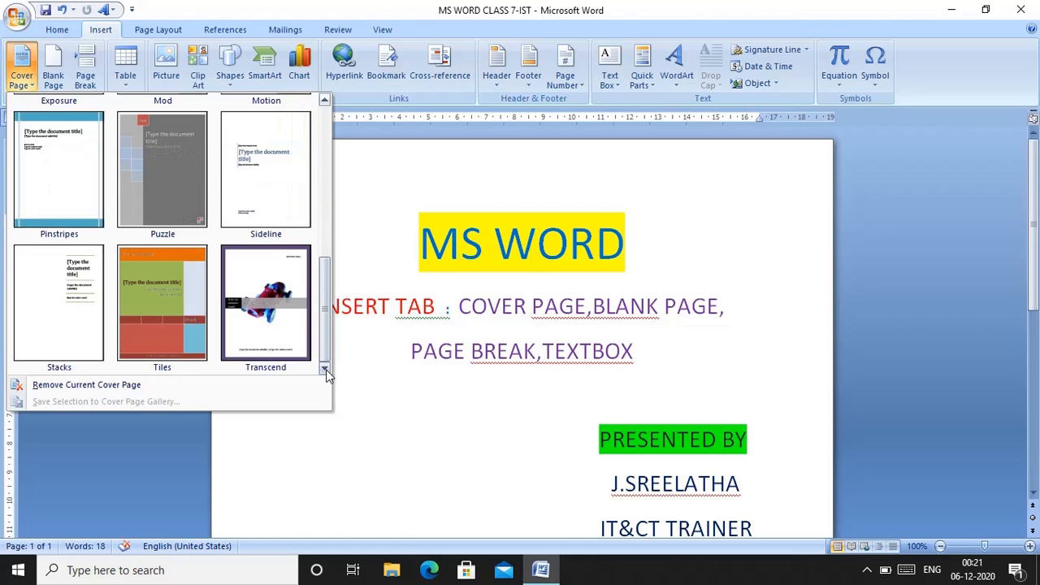
pyautogui.click(325, 119)
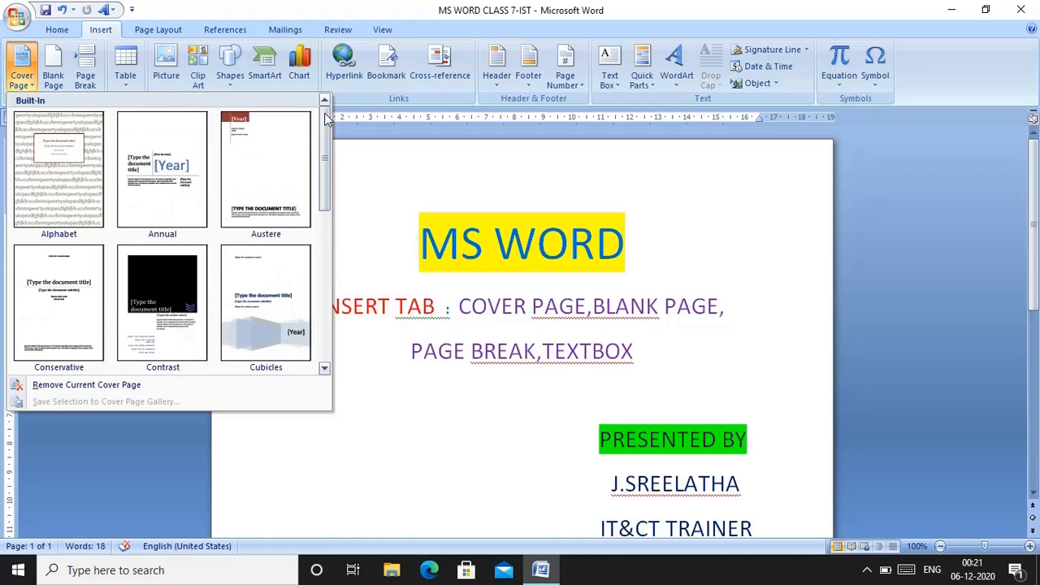
pyautogui.click(325, 369)
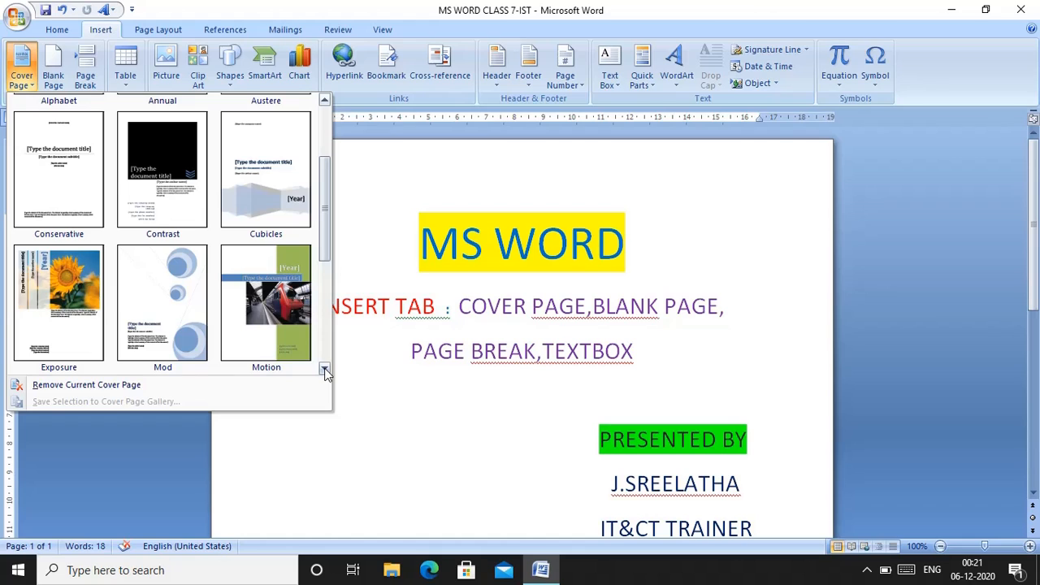
pyautogui.click(324, 369)
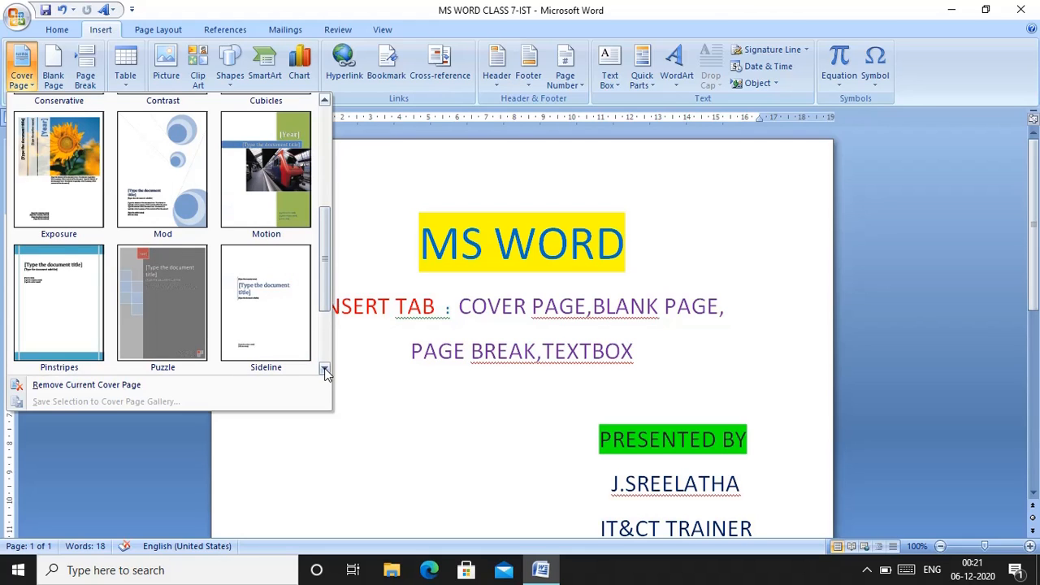
pyautogui.click(325, 370)
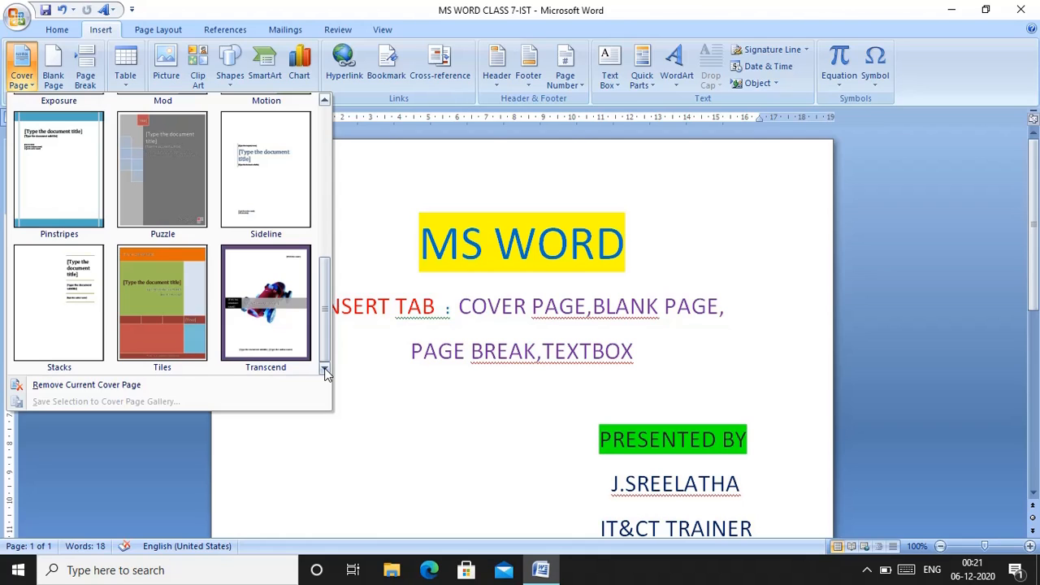
pyautogui.click(324, 101)
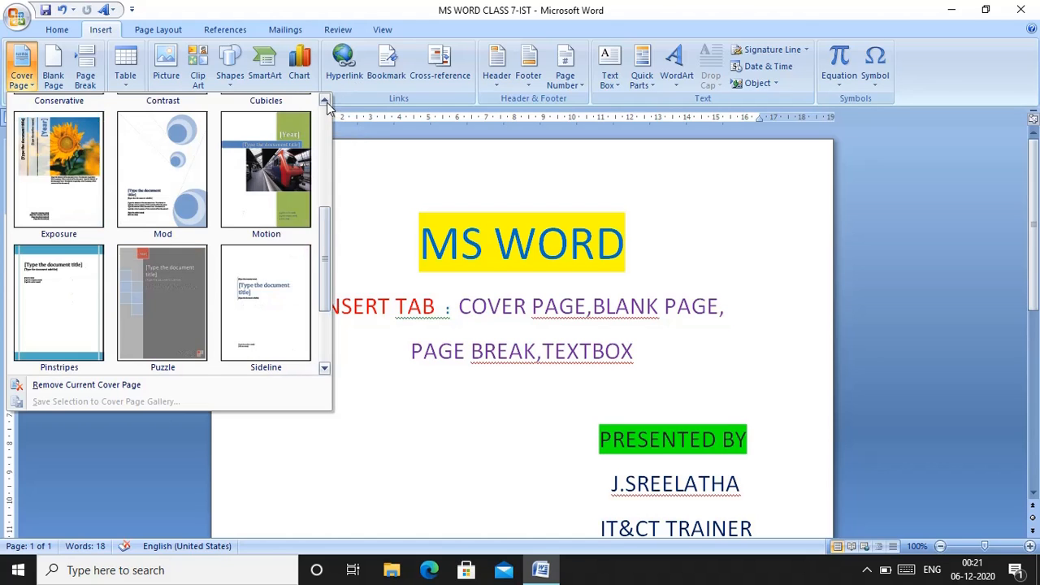
pyautogui.click(324, 101)
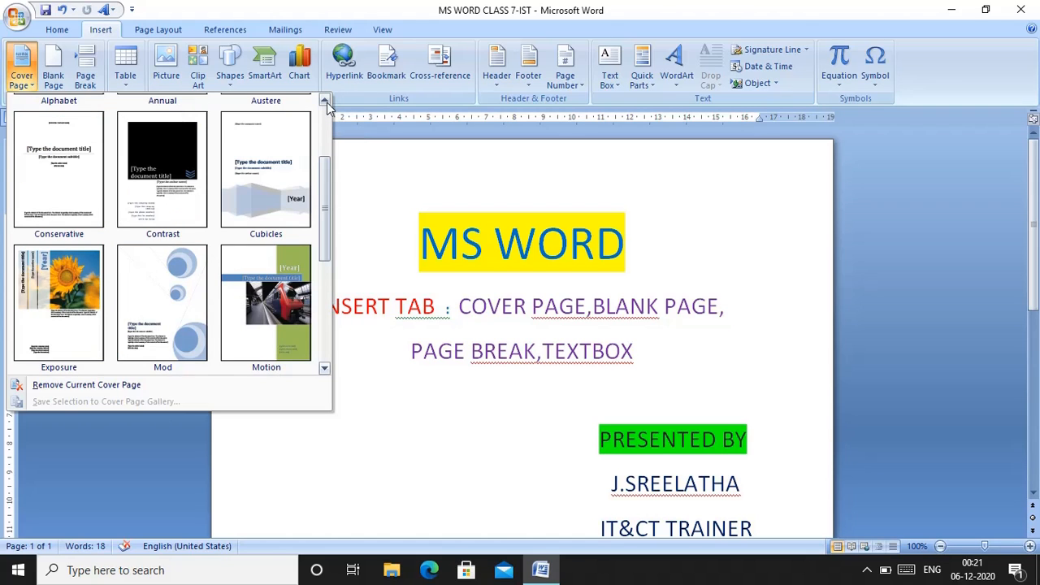
pyautogui.click(57, 144)
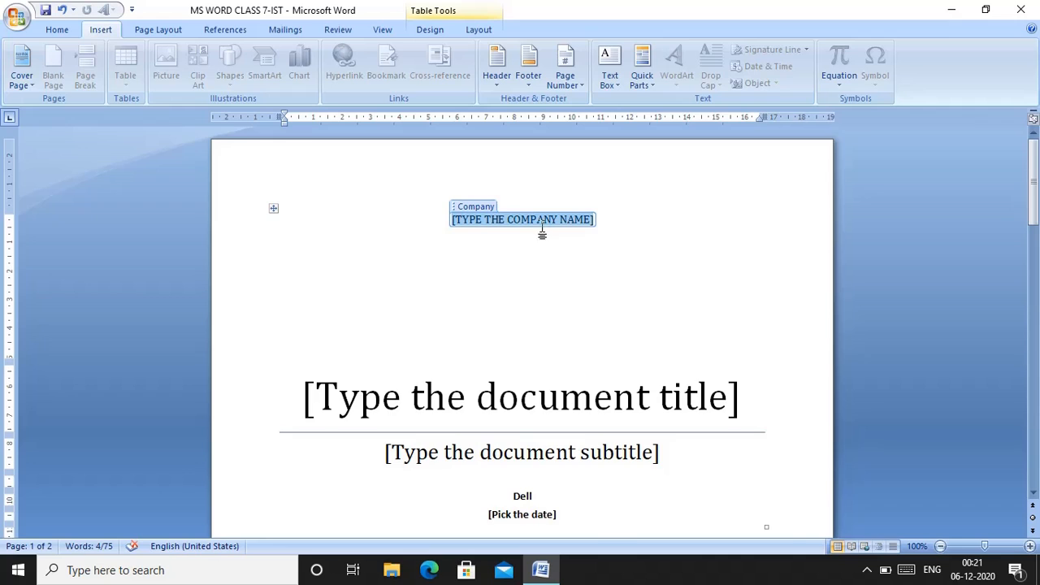
# Step: Fill in the cover page with company ABC, title AGHJKHJKLJ and subtitle BVFDJBVDJB
pyautogui.click(481, 214)
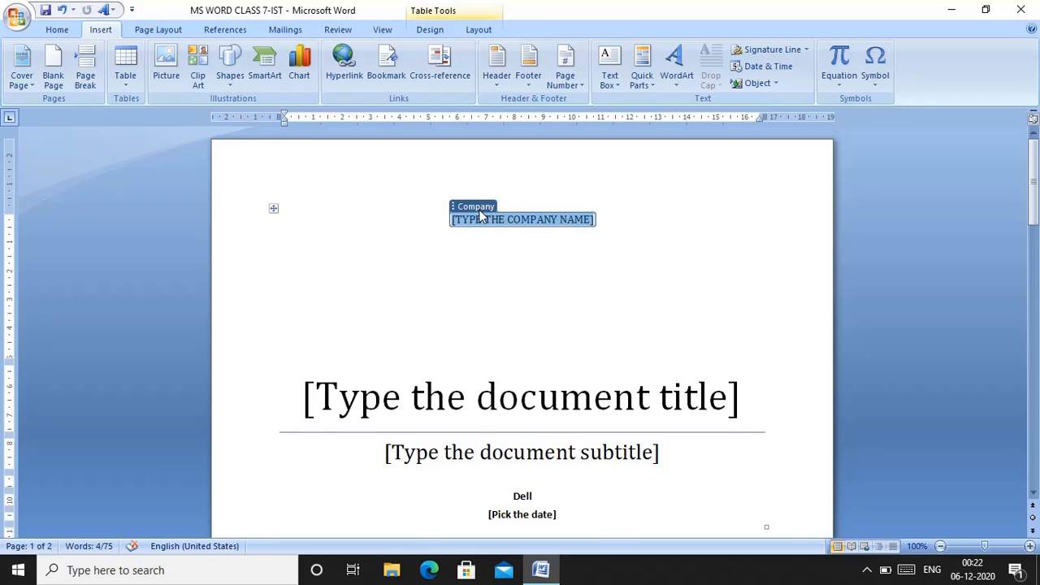
pyautogui.write('ABC')
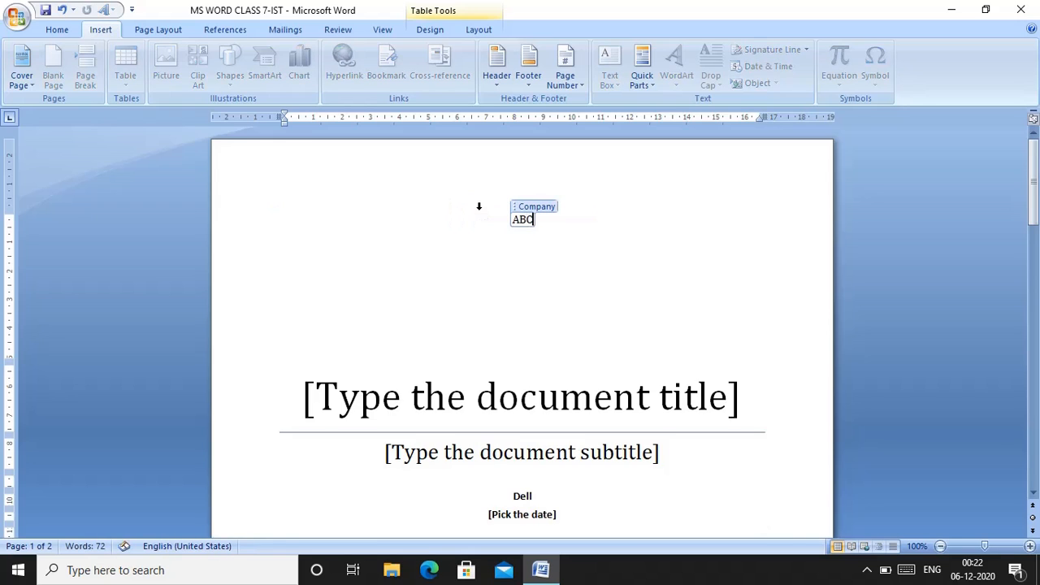
pyautogui.click(338, 398)
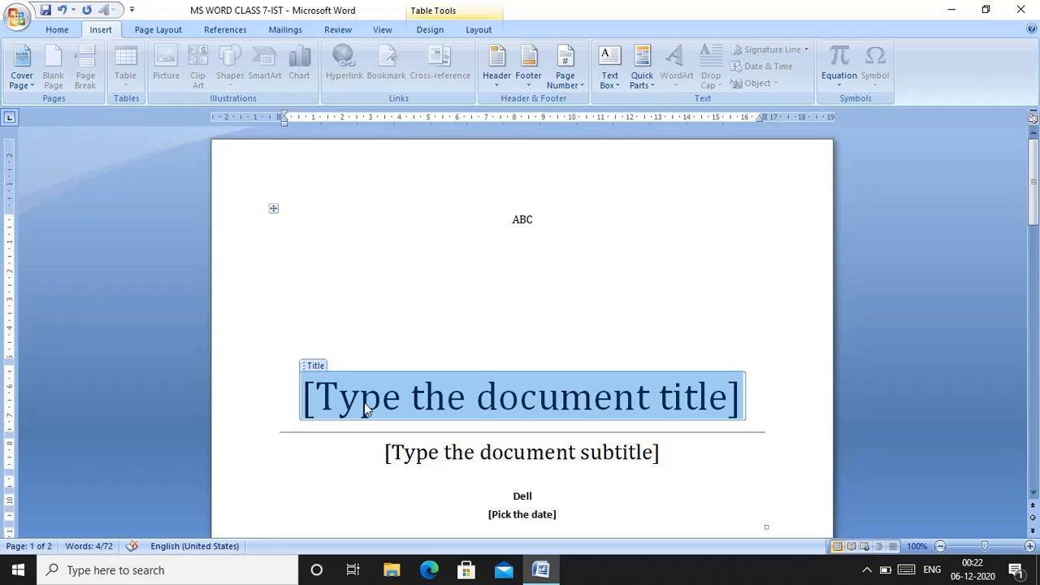
pyautogui.write('AGHJKHJKLJ')
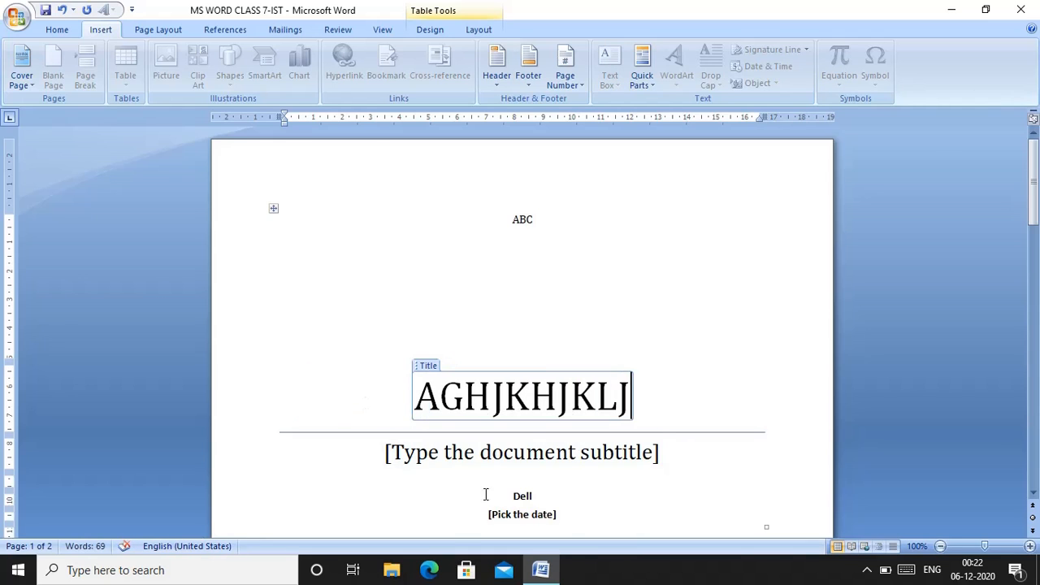
pyautogui.click(479, 454)
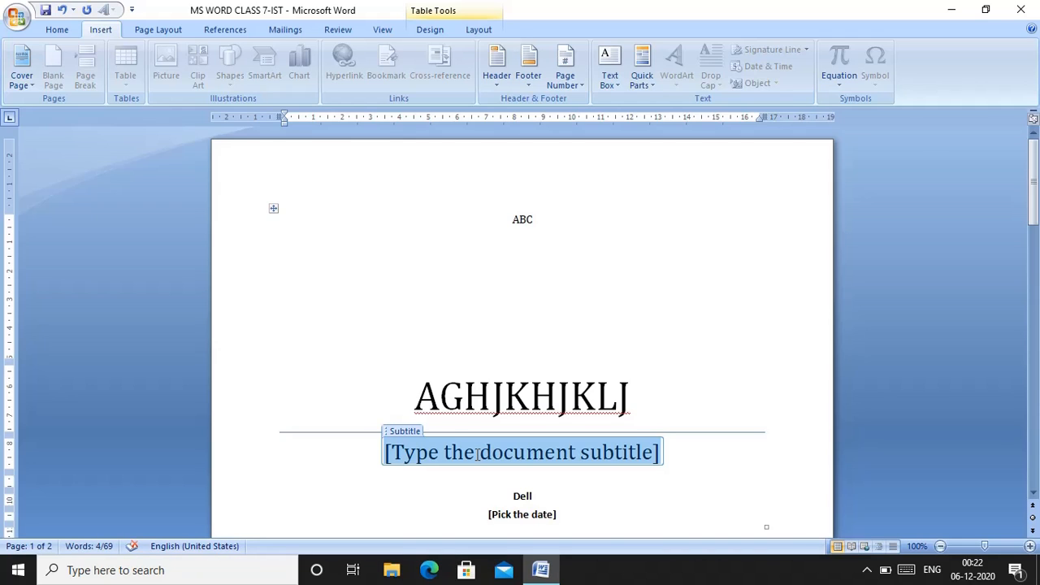
pyautogui.write('BVFDJBVDJB')
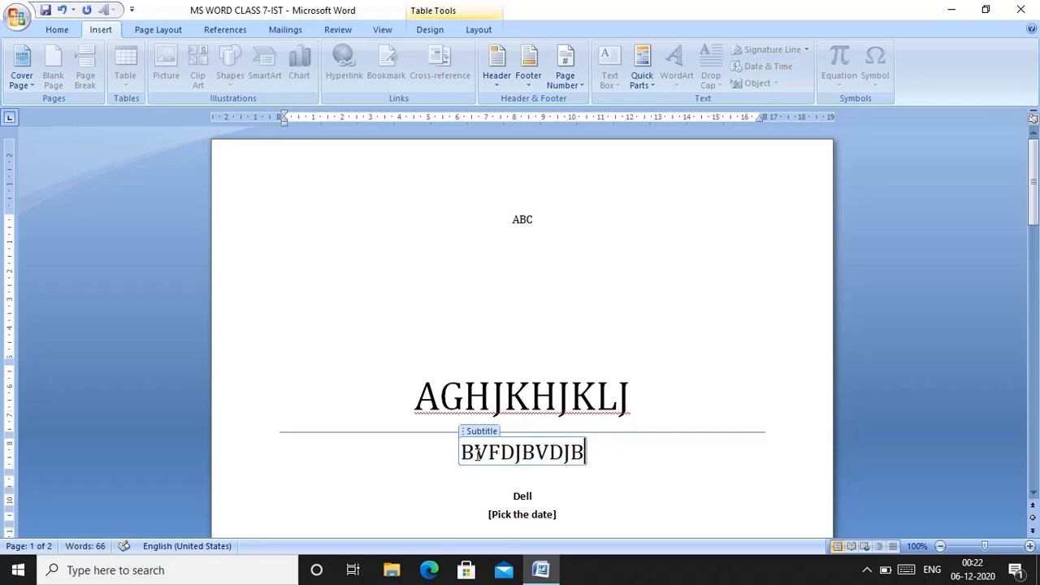
# Step: Set the cover page's date field to 12/23/2020 using its calendar
pyautogui.click(1032, 492)
pyautogui.click(1032, 492)
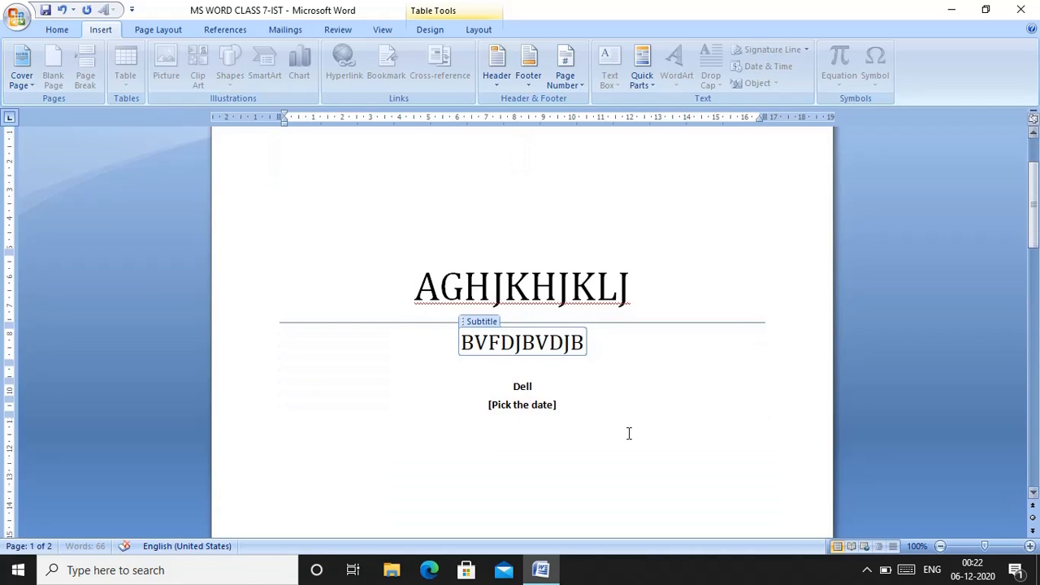
pyautogui.click(526, 411)
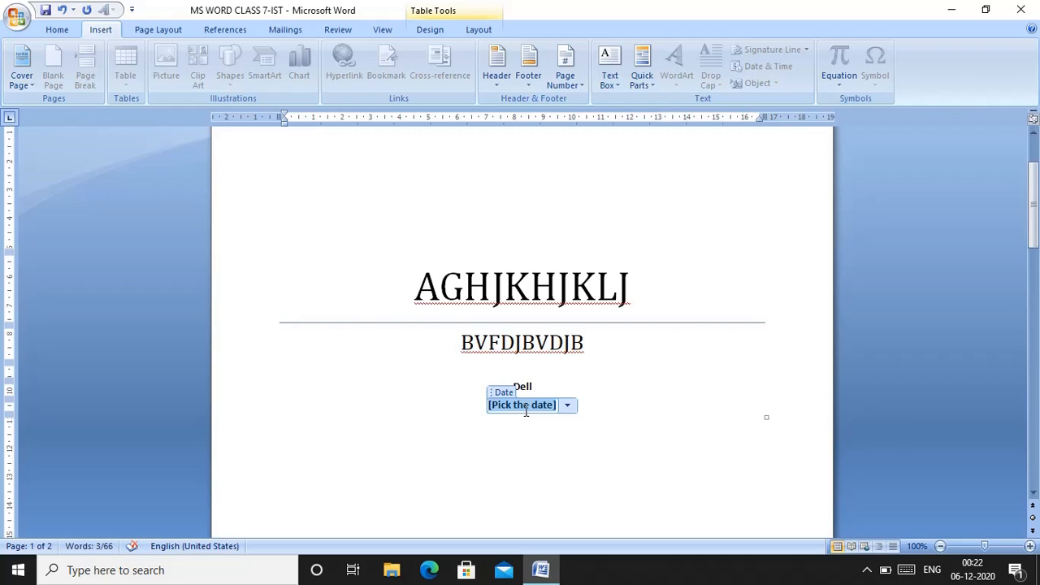
pyautogui.click(596, 441)
pyautogui.click(536, 406)
pyautogui.click(567, 411)
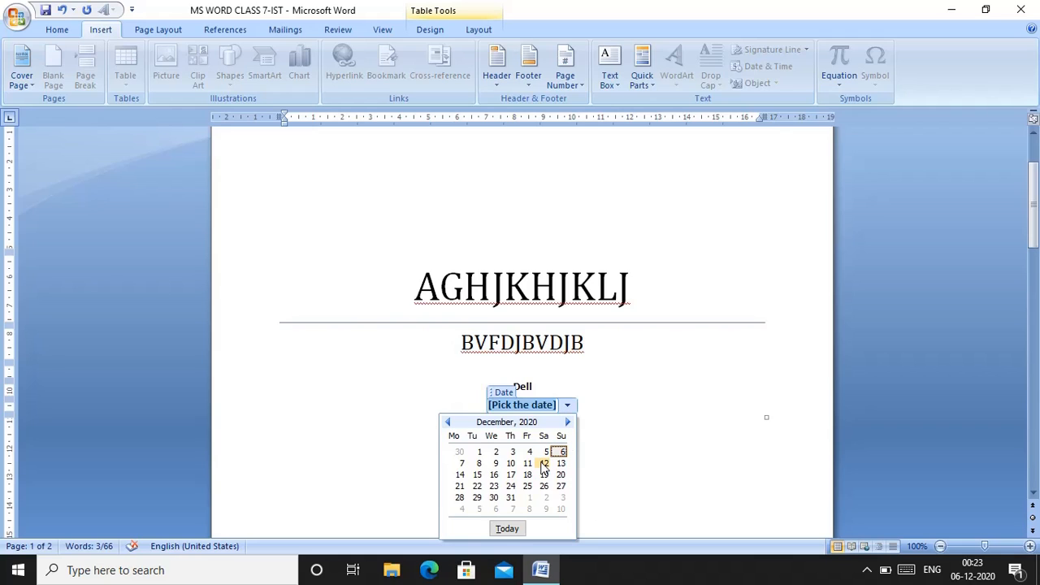
pyautogui.click(494, 487)
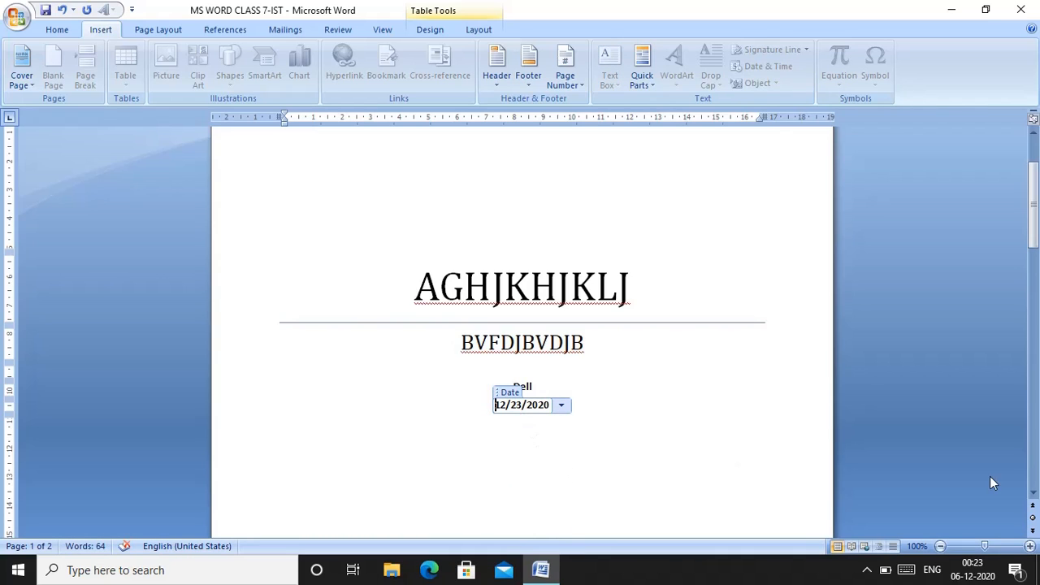
# Step: Review the completed cover page and remove it from the document
pyautogui.click(1033, 493)
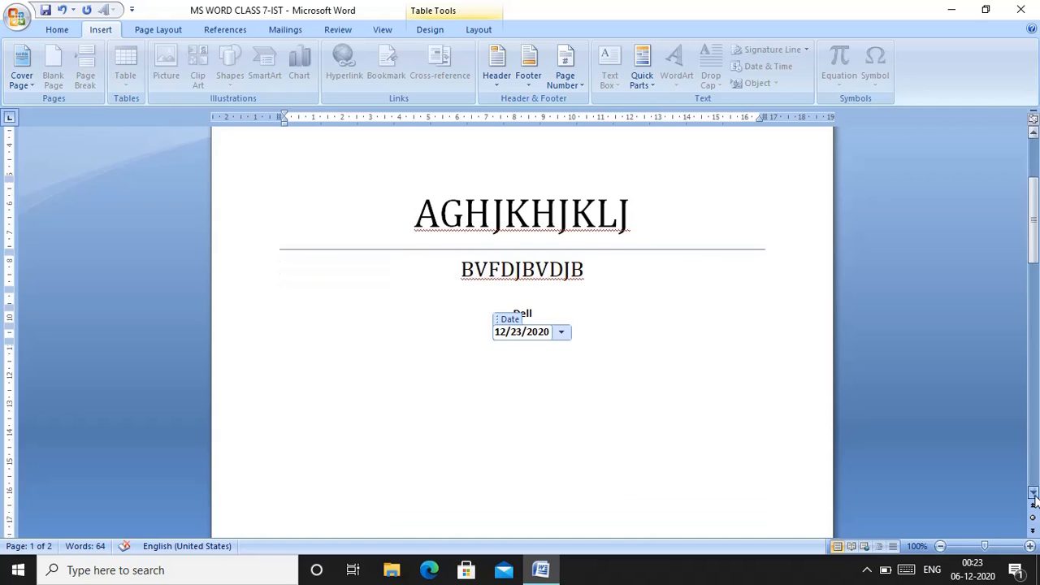
pyautogui.click(1032, 493)
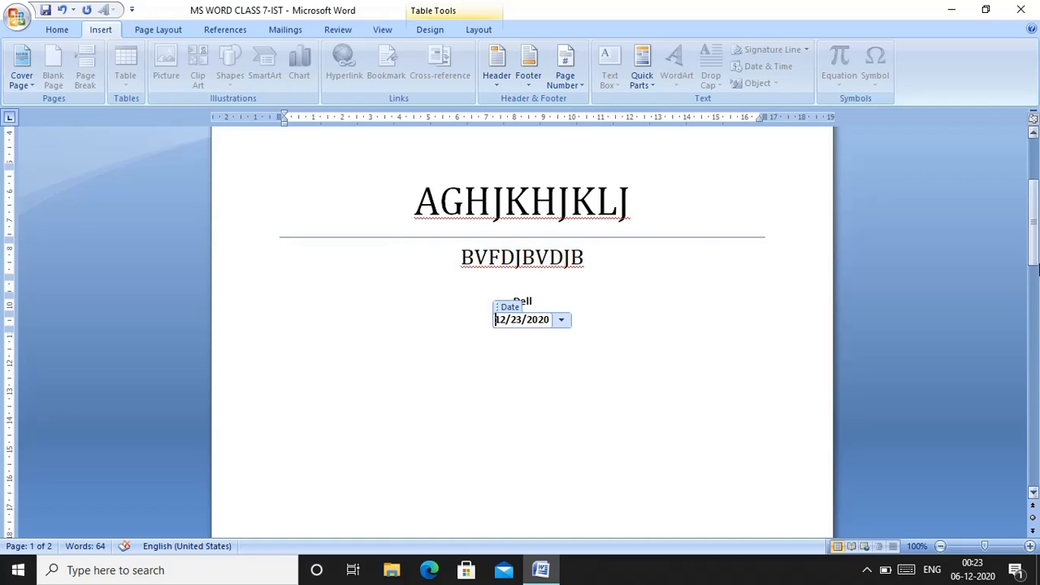
pyautogui.click(1034, 155)
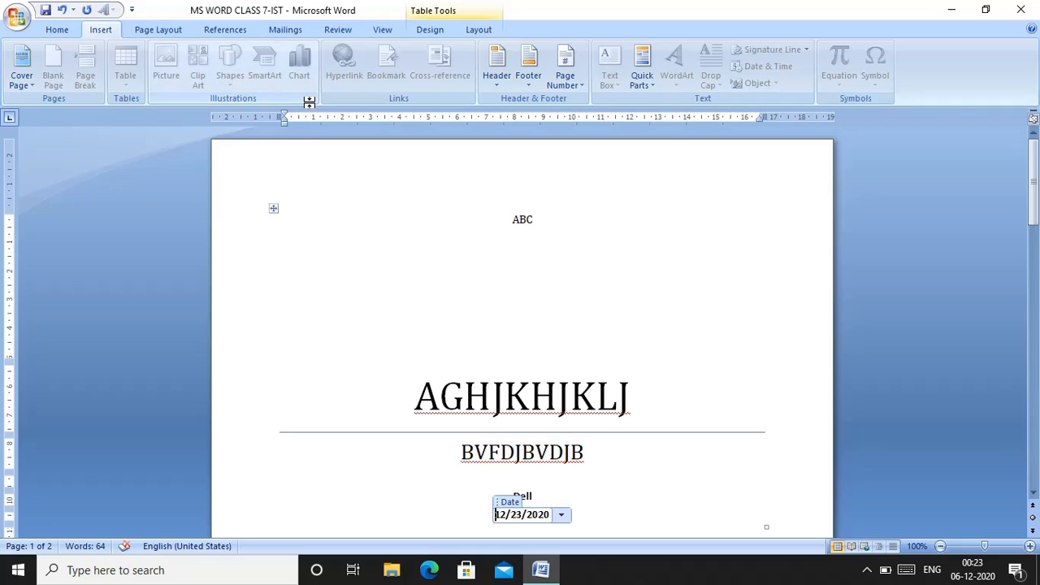
pyautogui.click(430, 27)
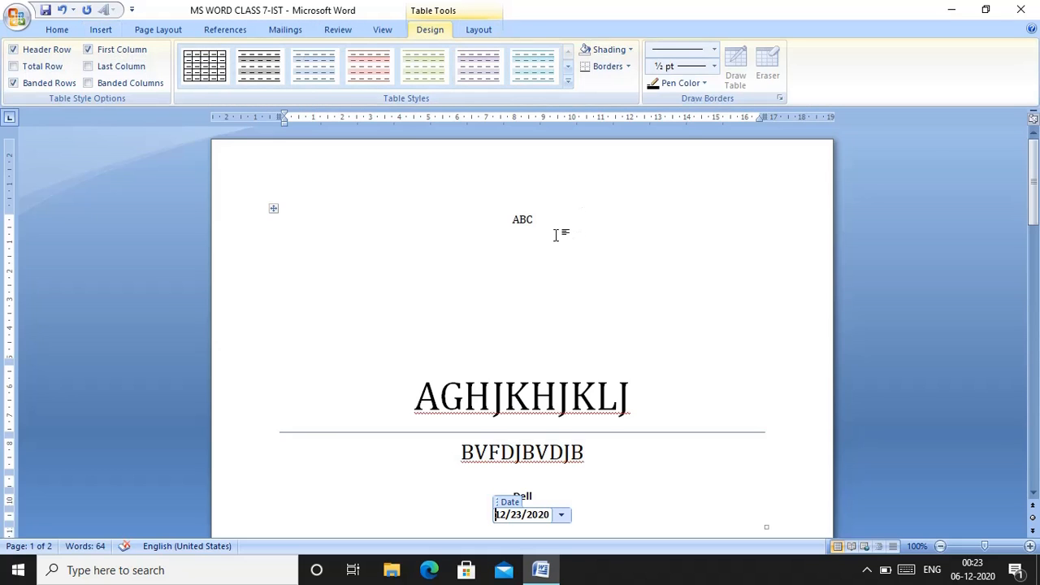
pyautogui.click(101, 30)
pyautogui.click(21, 69)
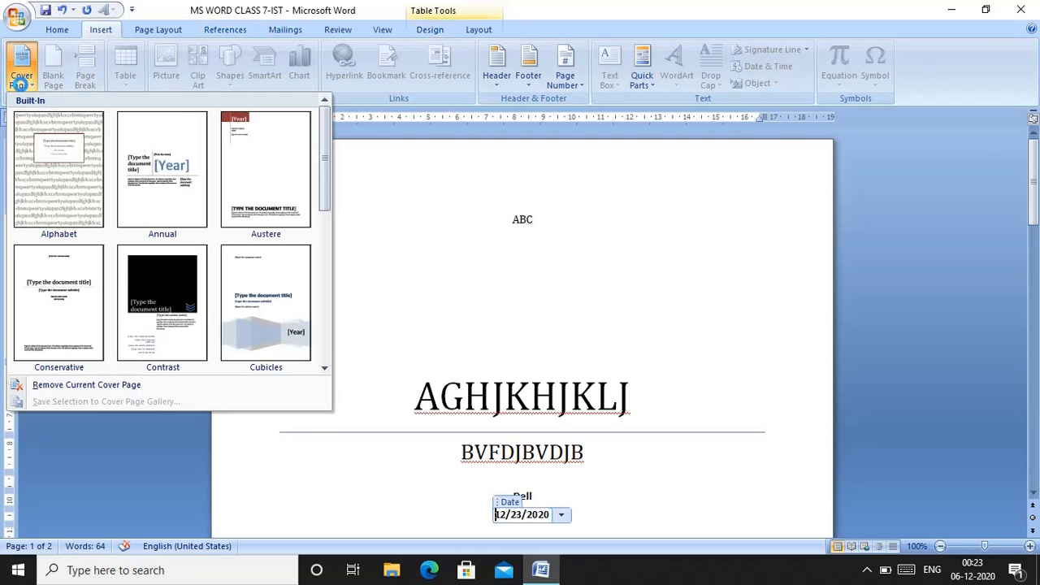
pyautogui.click(324, 369)
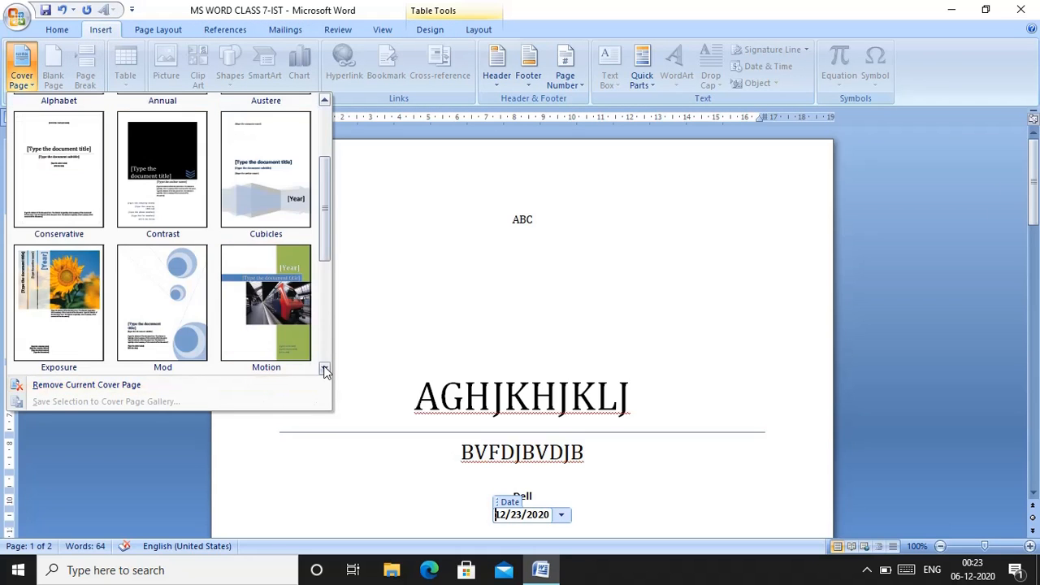
pyautogui.click(324, 369)
pyautogui.click(324, 369)
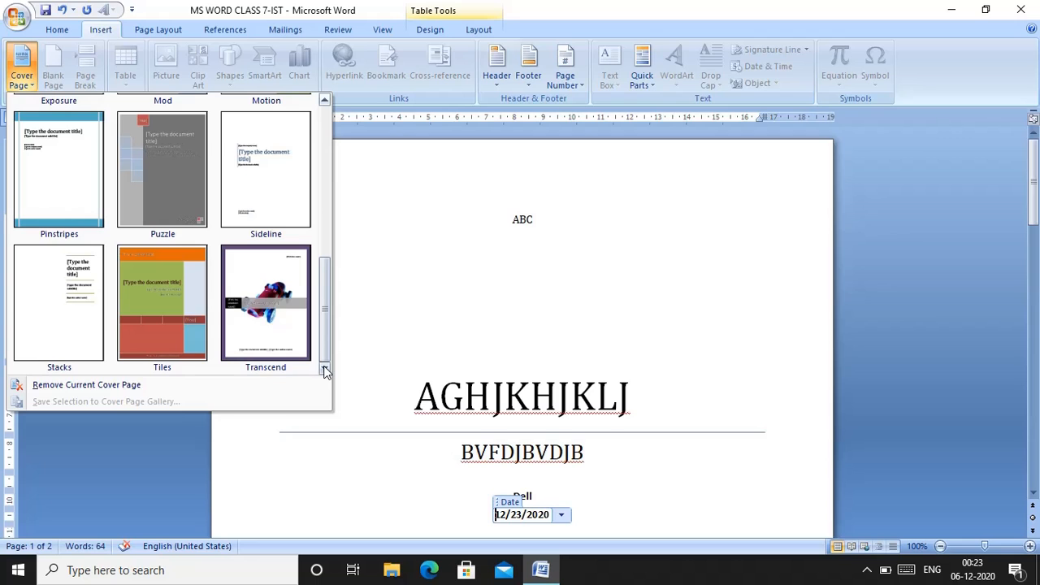
pyautogui.click(153, 388)
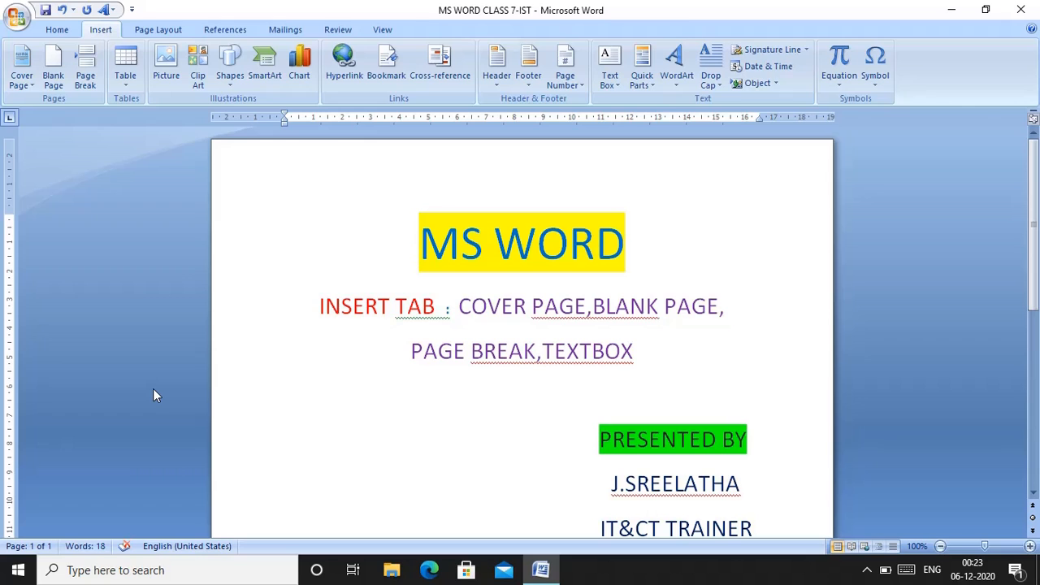
# Step: Insert the built-in Sideline cover page at the start of the document
pyautogui.click(31, 81)
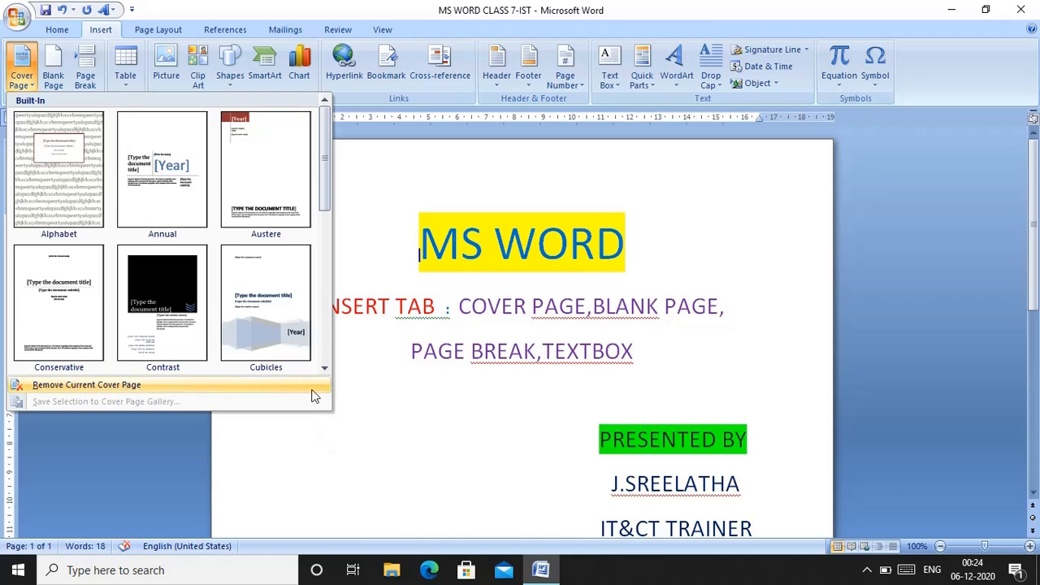
pyautogui.click(325, 370)
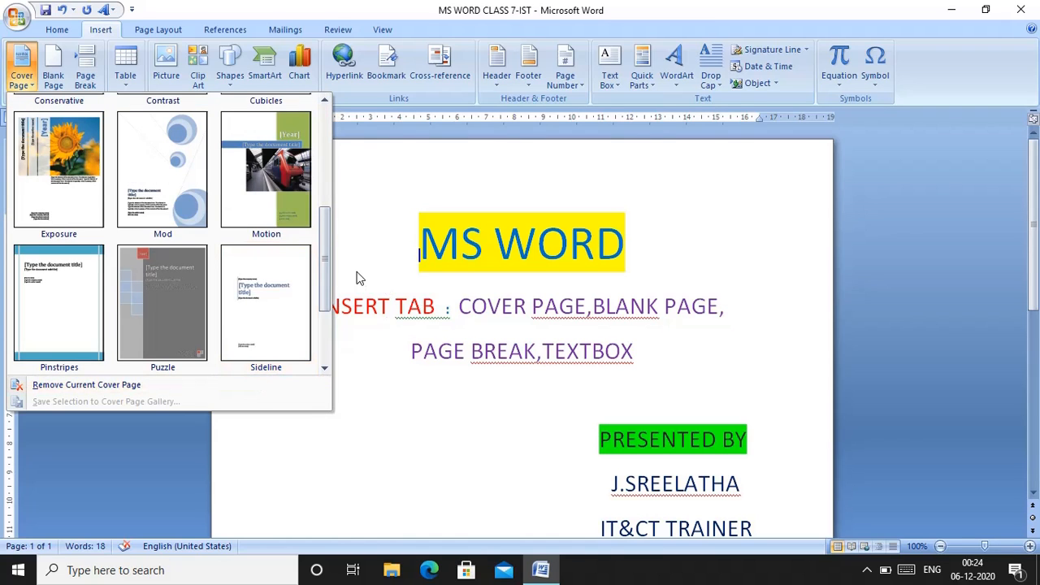
pyautogui.click(325, 370)
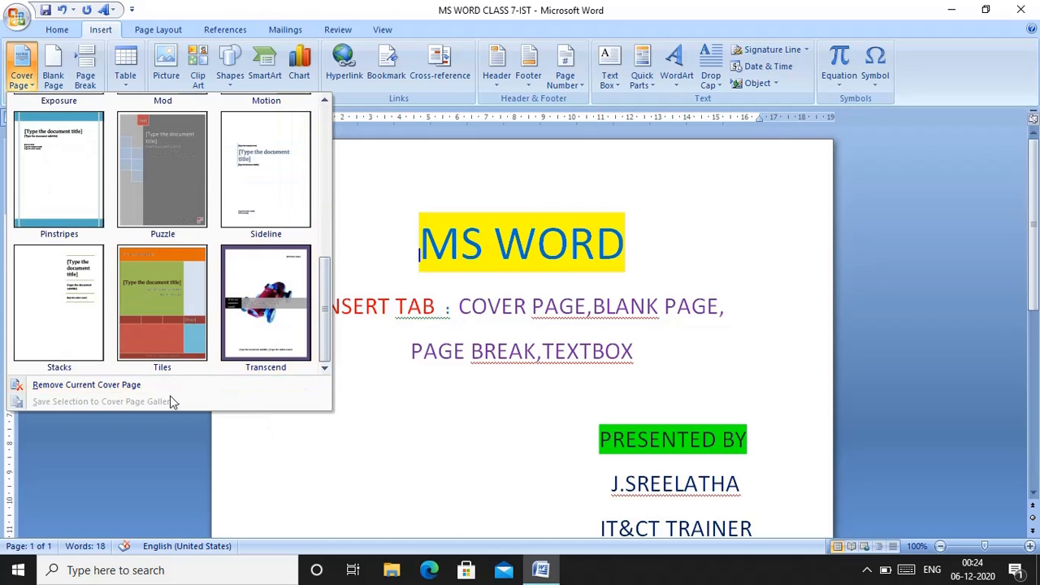
pyautogui.click(280, 194)
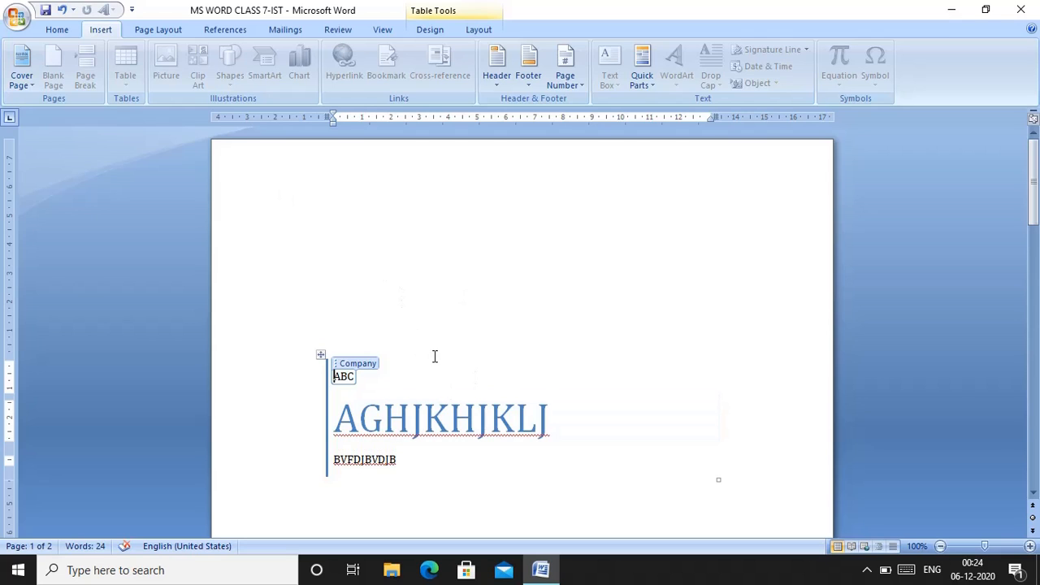
# Step: Replace the Sideline cover page's company with BCSDS, its title with BCSJDBCSLJ and its subtitle with CJHDSBC
pyautogui.doubleClick(341, 378)
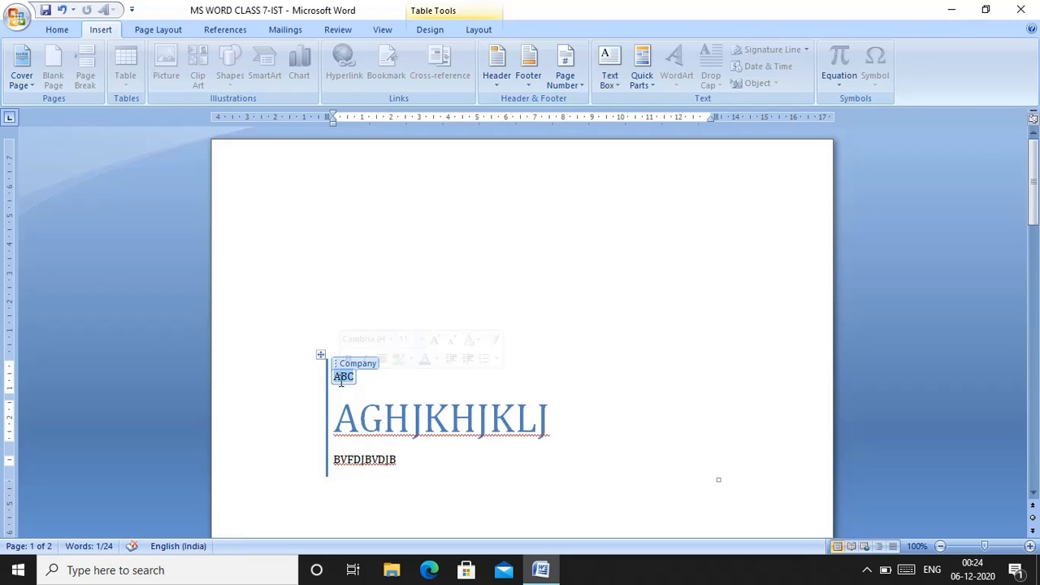
pyautogui.write('B')
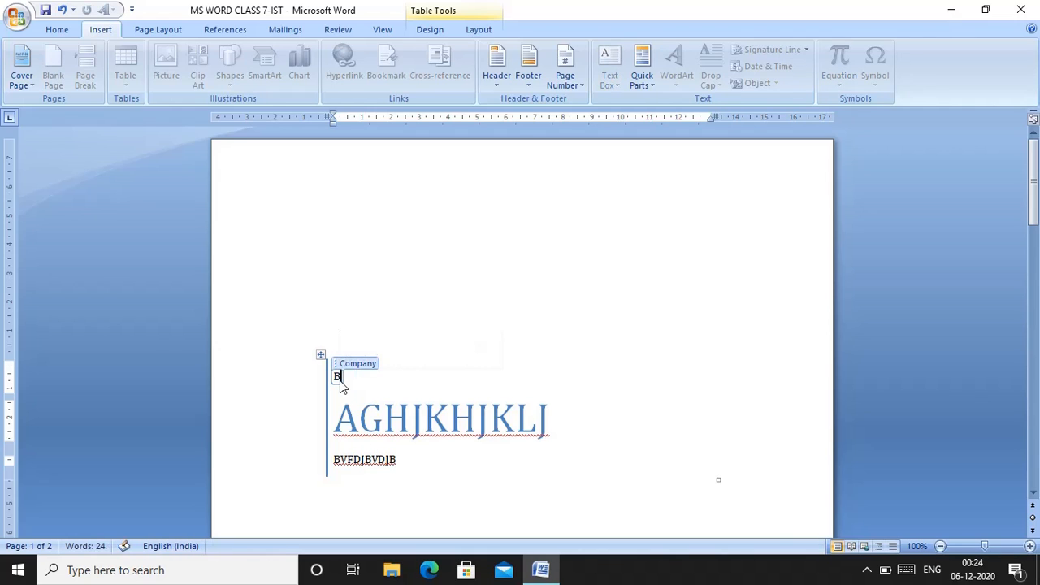
pyautogui.write('CSDS')
pyautogui.doubleClick(414, 411)
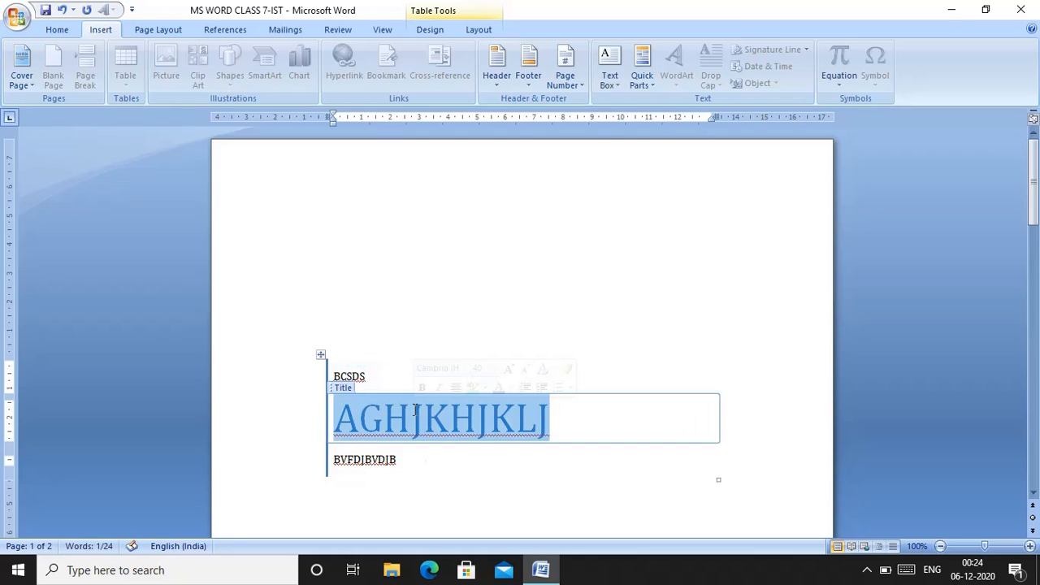
pyautogui.write('BCSJDBCSLJ')
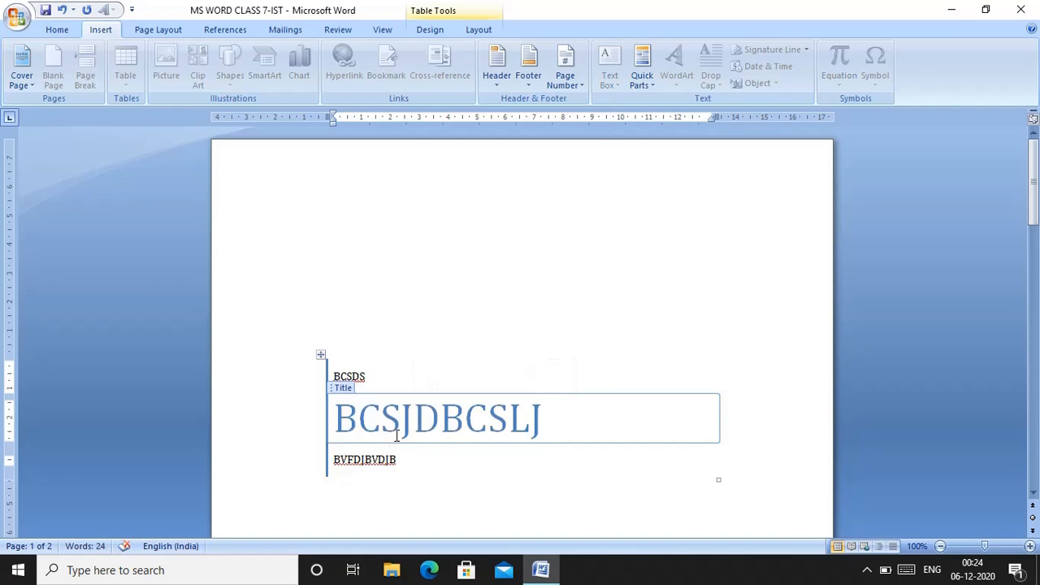
pyautogui.doubleClick(345, 453)
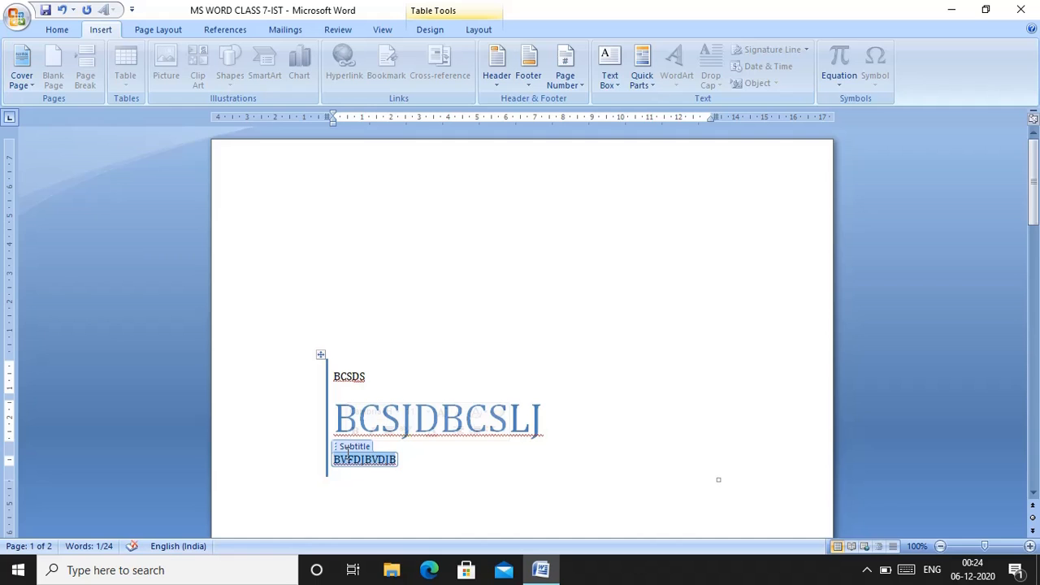
pyautogui.write('CJHDSBC')
pyautogui.click(540, 331)
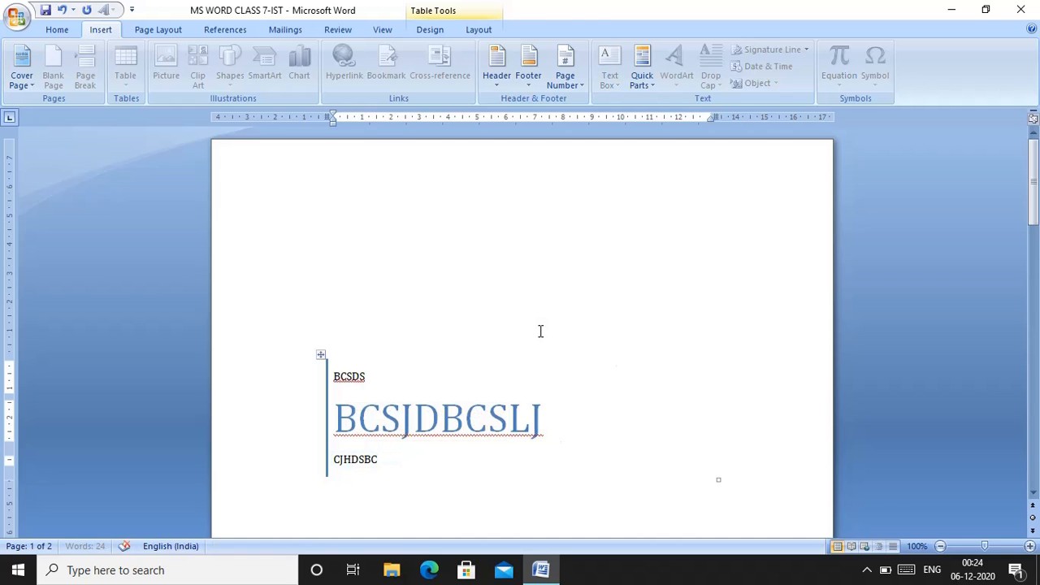
# Step: Review the filled-in cover page and insert a blank page between it and the MS WORD page
pyautogui.click(1033, 493)
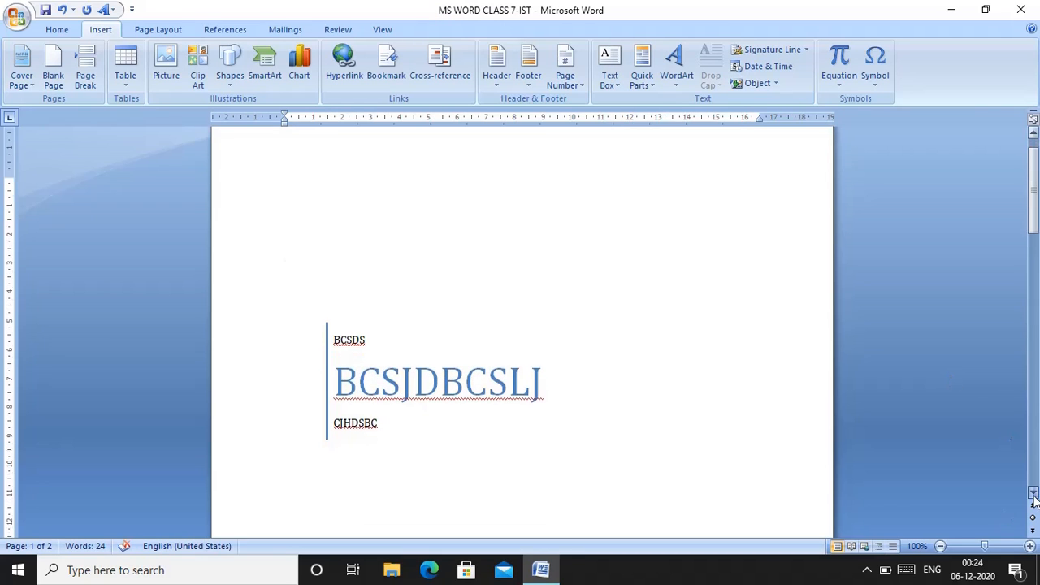
pyautogui.scroll(-4, 1033, 499)
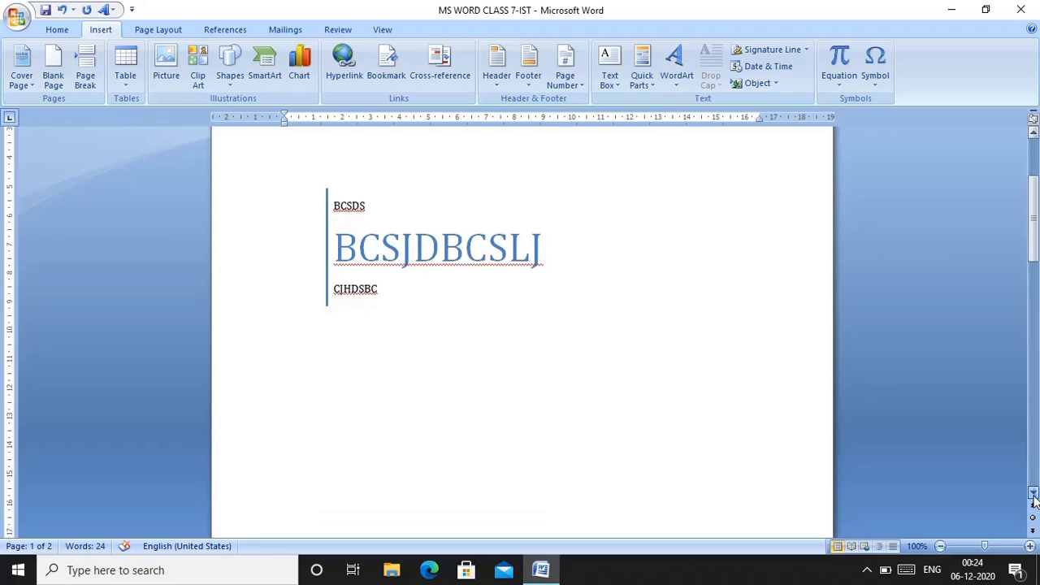
pyautogui.scroll(-4, 1033, 499)
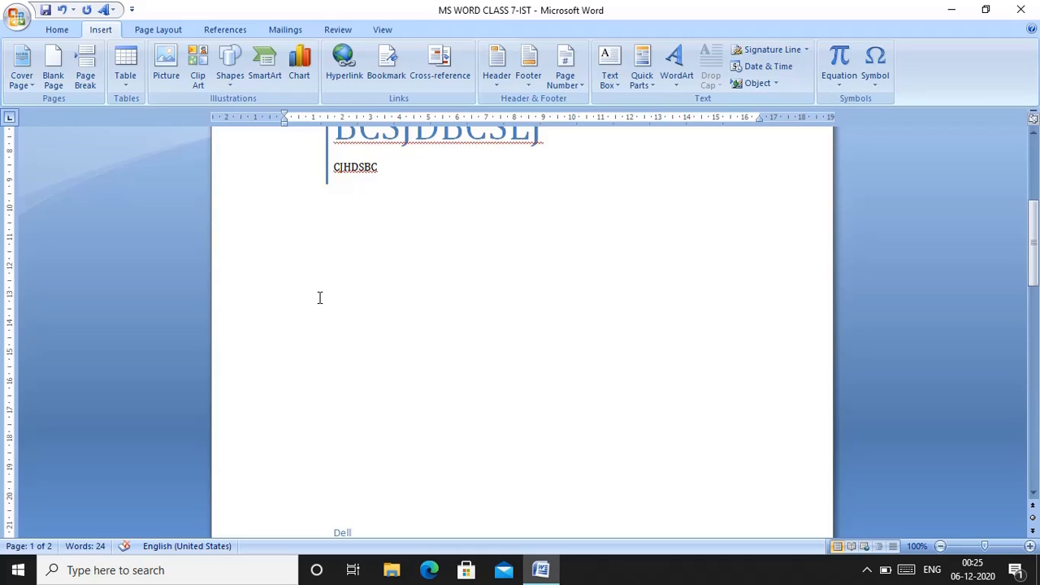
pyautogui.scroll(3, 406, 334)
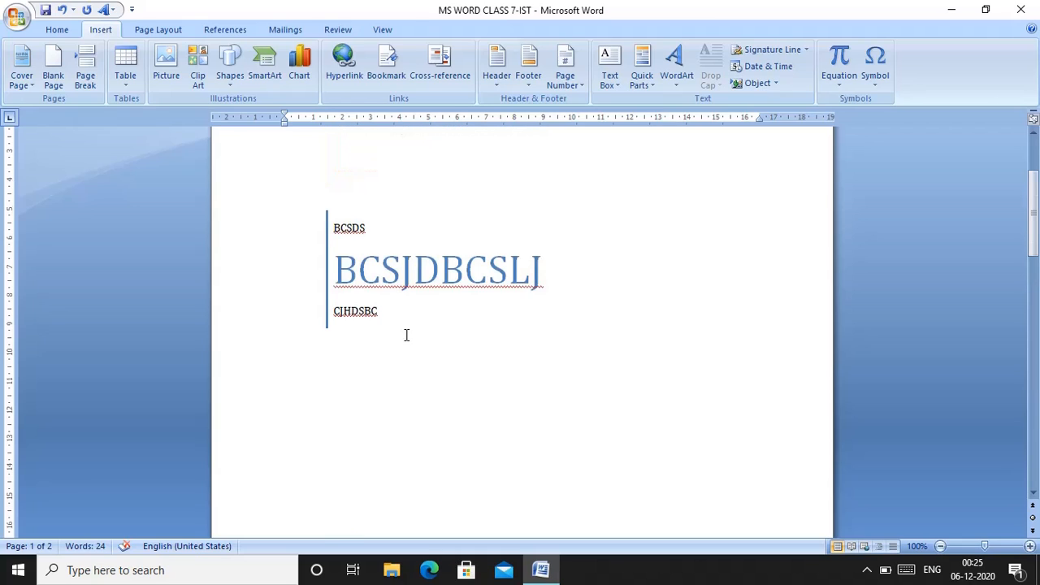
pyautogui.click(53, 77)
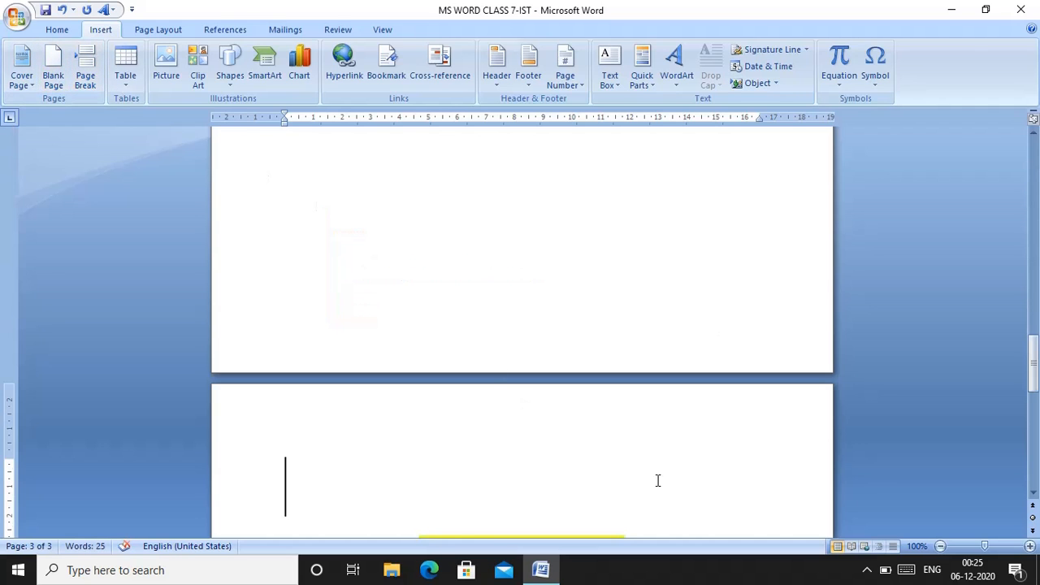
# Step: Look through the MS WORD page's contents and insert another blank page ahead of its heading
pyautogui.click(1032, 492)
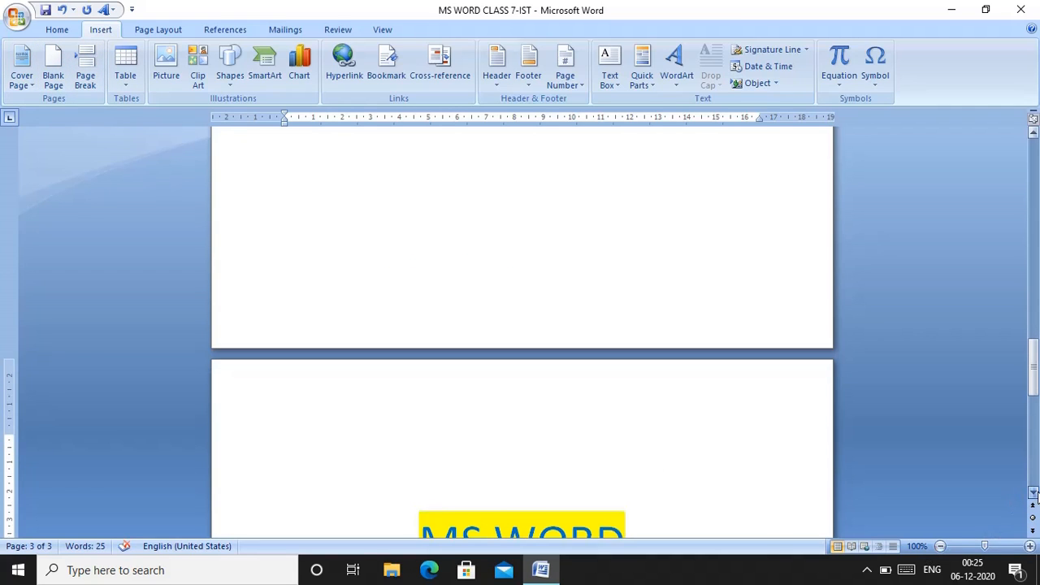
pyautogui.click(1035, 495)
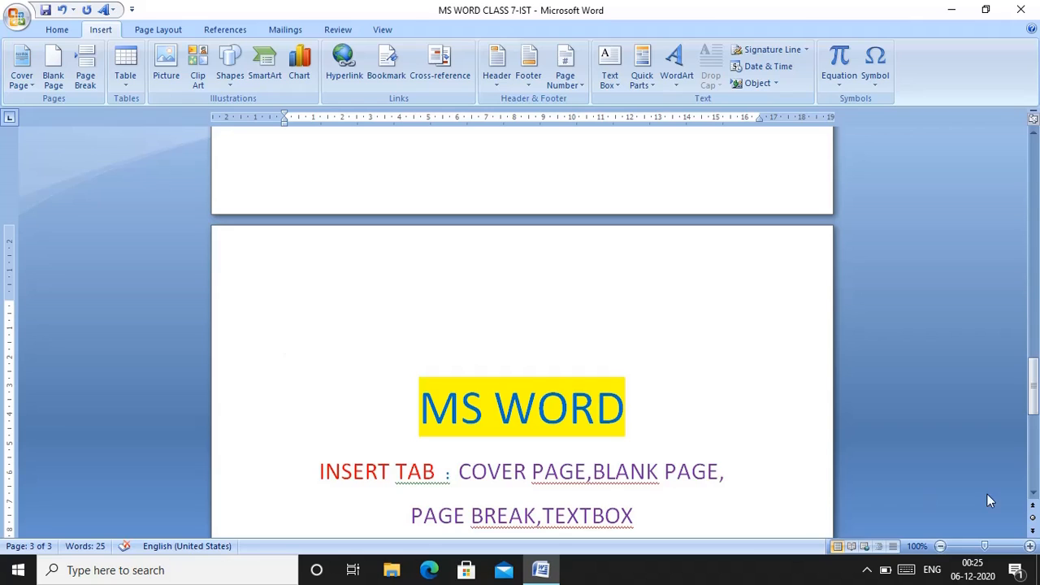
pyautogui.click(1033, 494)
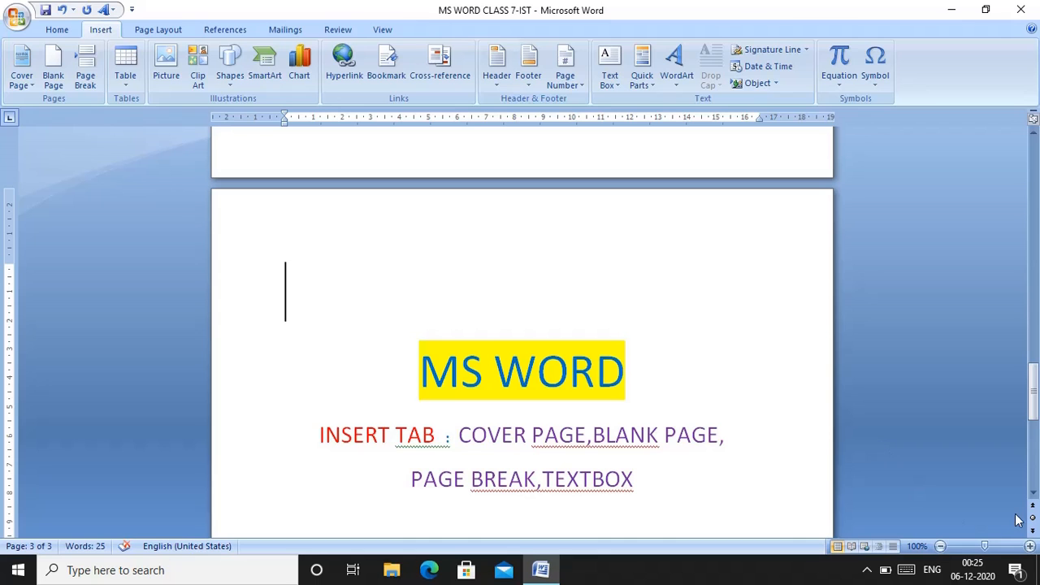
pyautogui.click(1033, 493)
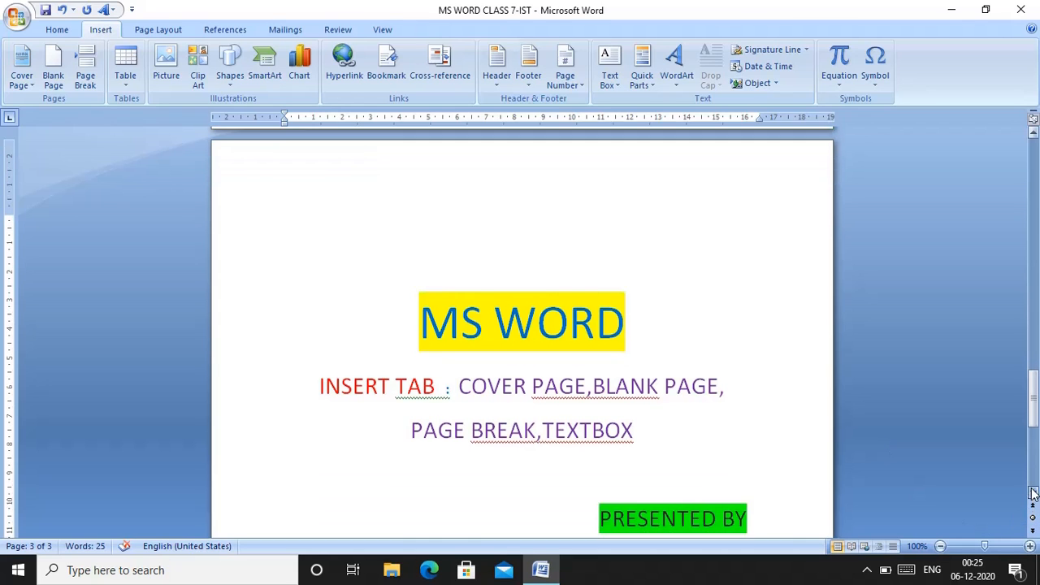
pyautogui.click(1033, 493)
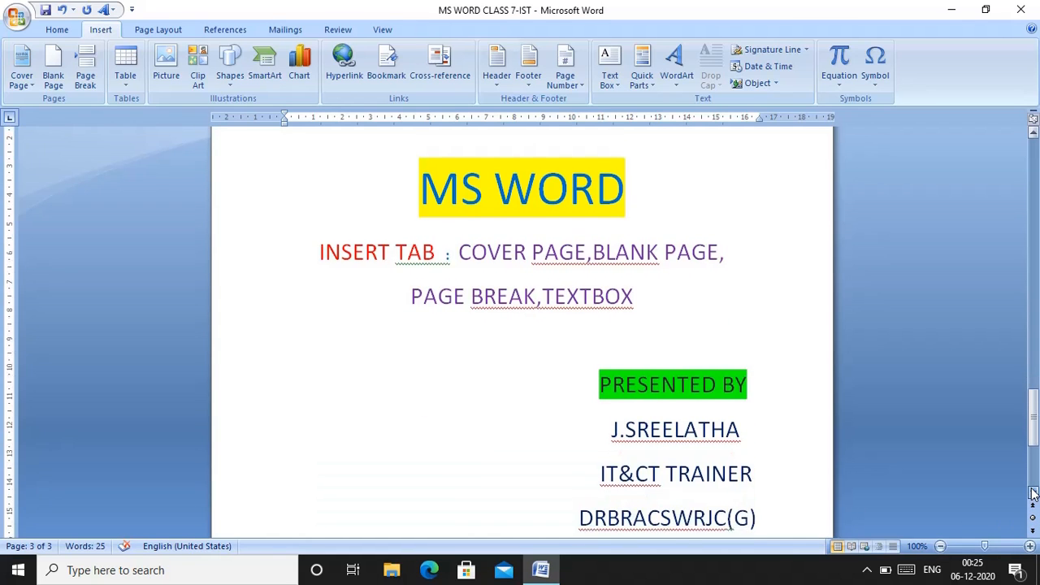
pyautogui.click(1034, 493)
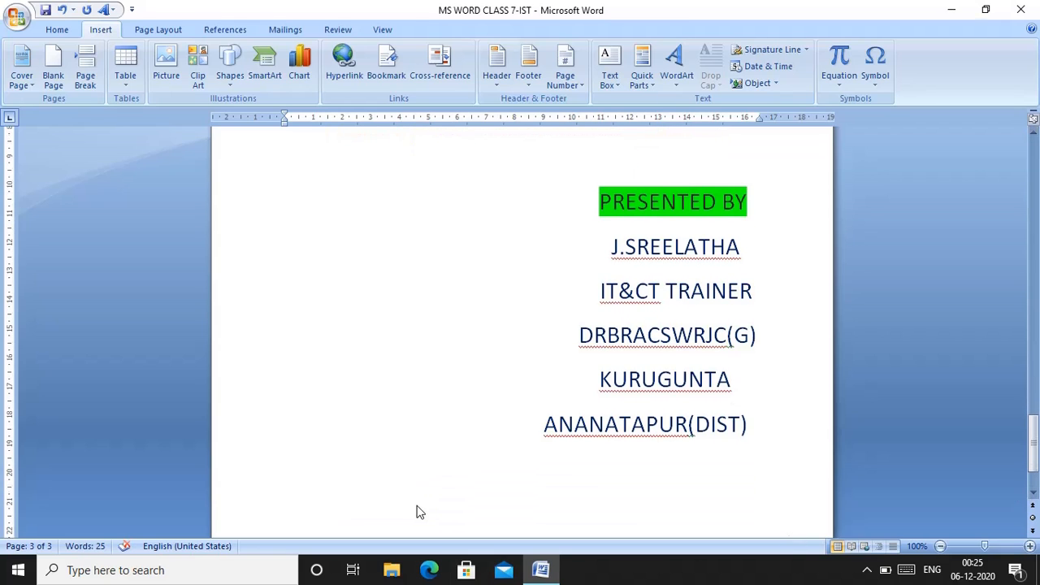
pyautogui.click(51, 68)
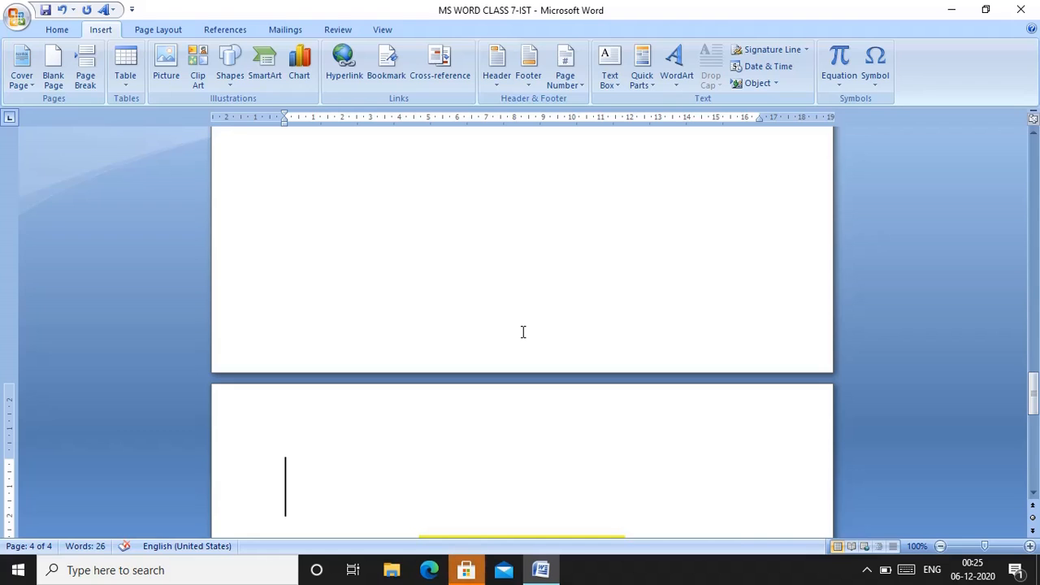
# Step: Insert a page break before the MS WORD heading and look over the pages around it
pyautogui.click(1032, 493)
pyautogui.click(1033, 492)
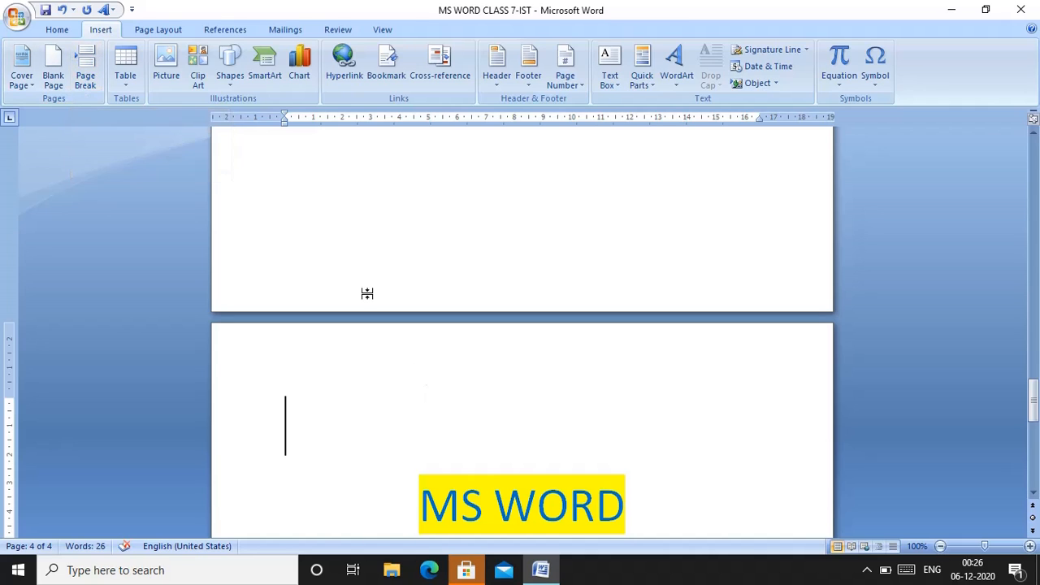
pyautogui.click(85, 79)
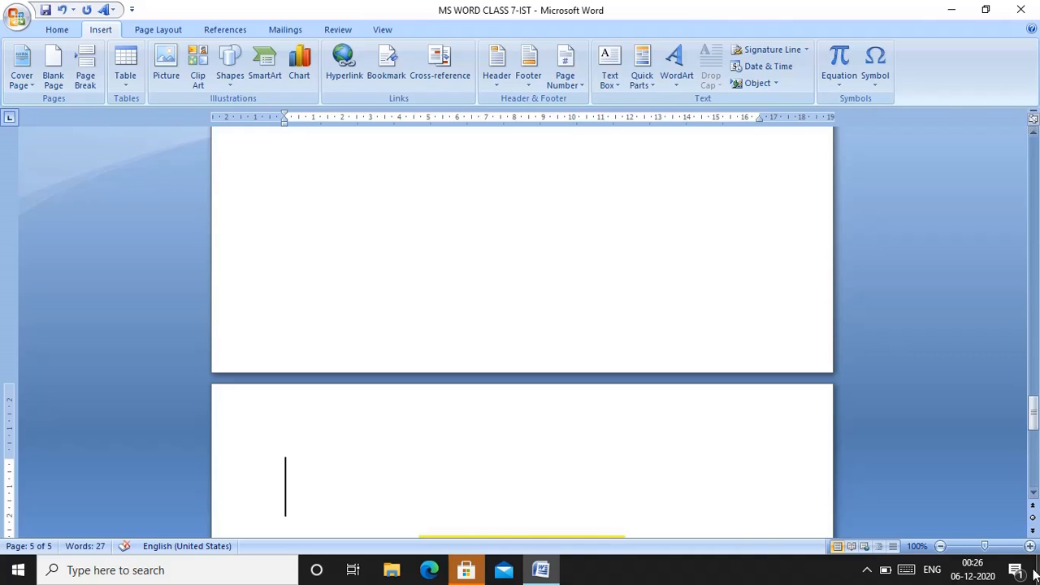
pyautogui.scroll(-10, 1033, 490)
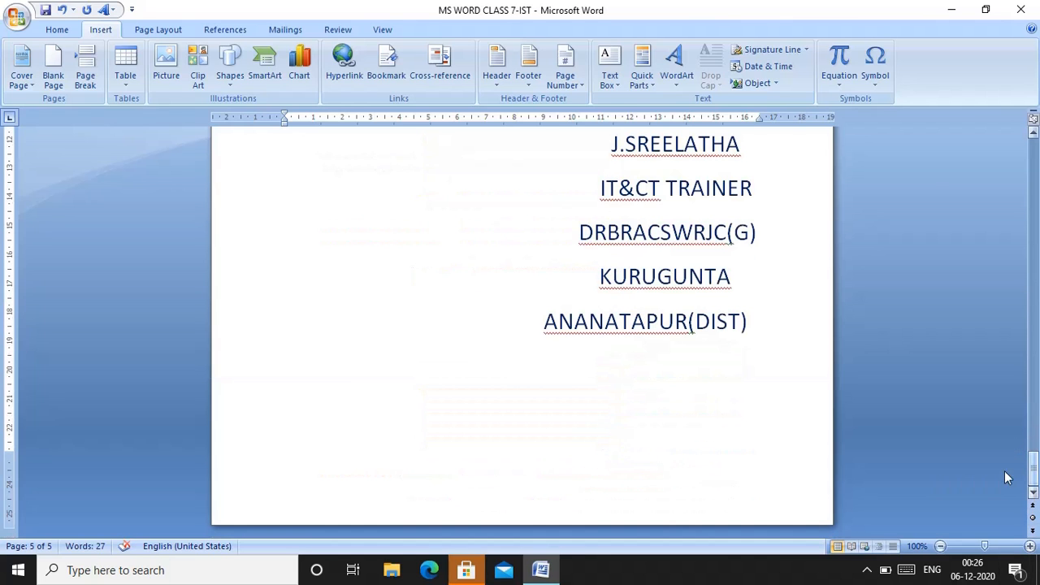
pyautogui.click(1035, 146)
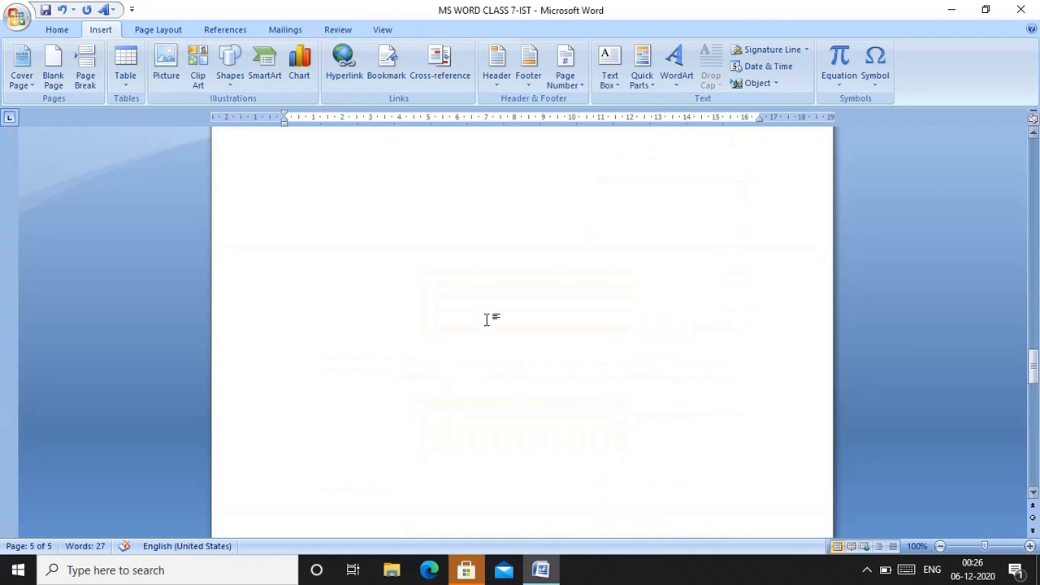
# Step: Enter the text XSBXJSBCLKJS above the MS WORD heading and add several empty lines below it
pyautogui.write('XSBXJSBCLKJS')
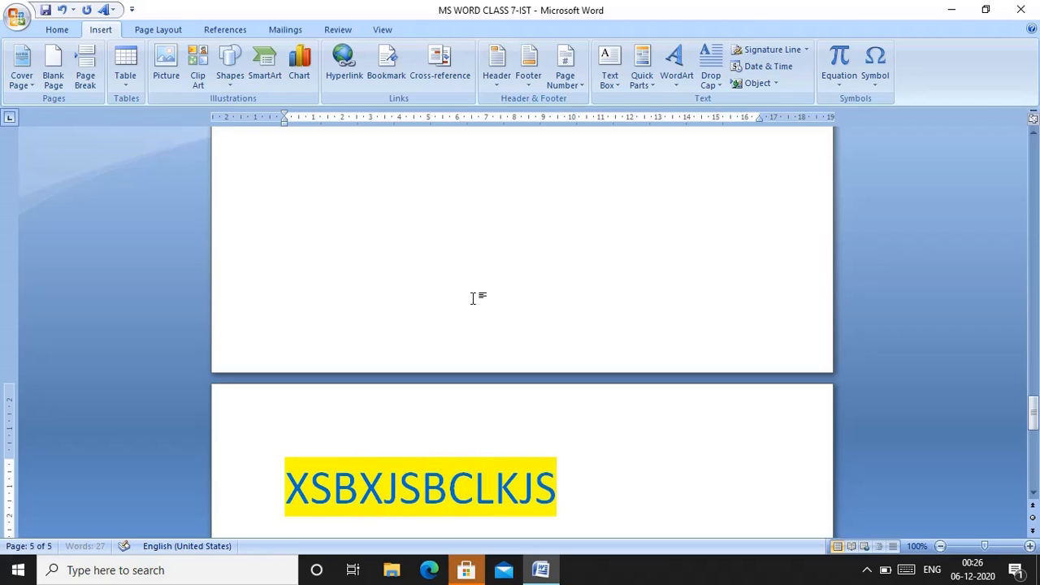
pyautogui.press('Return')
pyautogui.press('Return')
pyautogui.press('Return')
pyautogui.press('Return')
pyautogui.press('Return')
pyautogui.press('Return')
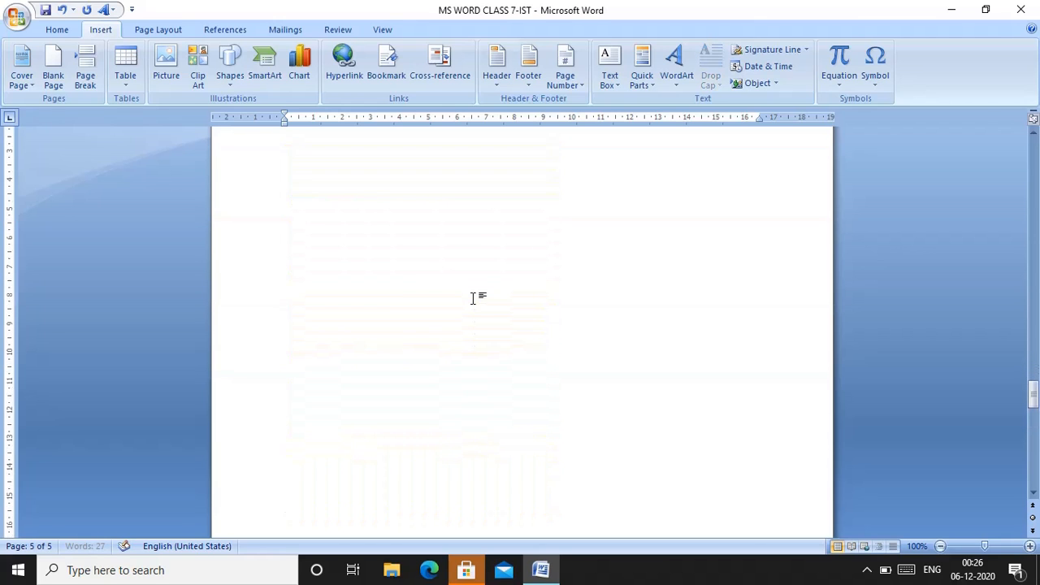
# Step: Delete the empty lines below the new text and its final letter, leaving XSBXJSBCLKJ
pyautogui.press('BackSpace')
pyautogui.press('BackSpace')
pyautogui.press('BackSpace')
pyautogui.press('BackSpace')
pyautogui.press('BackSpace')
pyautogui.press('BackSpace')
pyautogui.press('BackSpace')
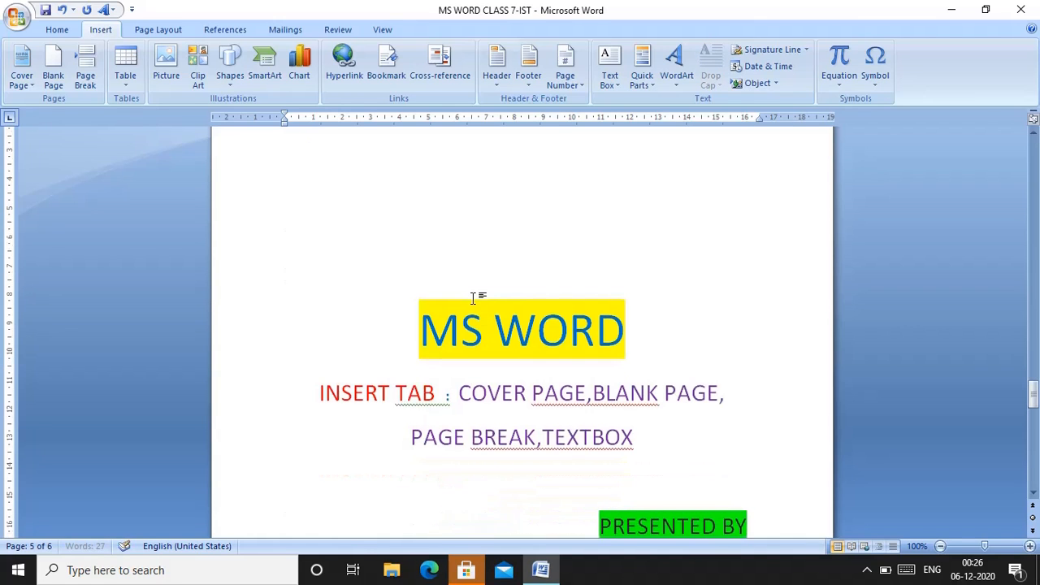
# Step: Add a few empty lines below XSBXJSBCLKJ and insert a page break ahead of the MS WORD heading
pyautogui.press('Return')
pyautogui.press('Return')
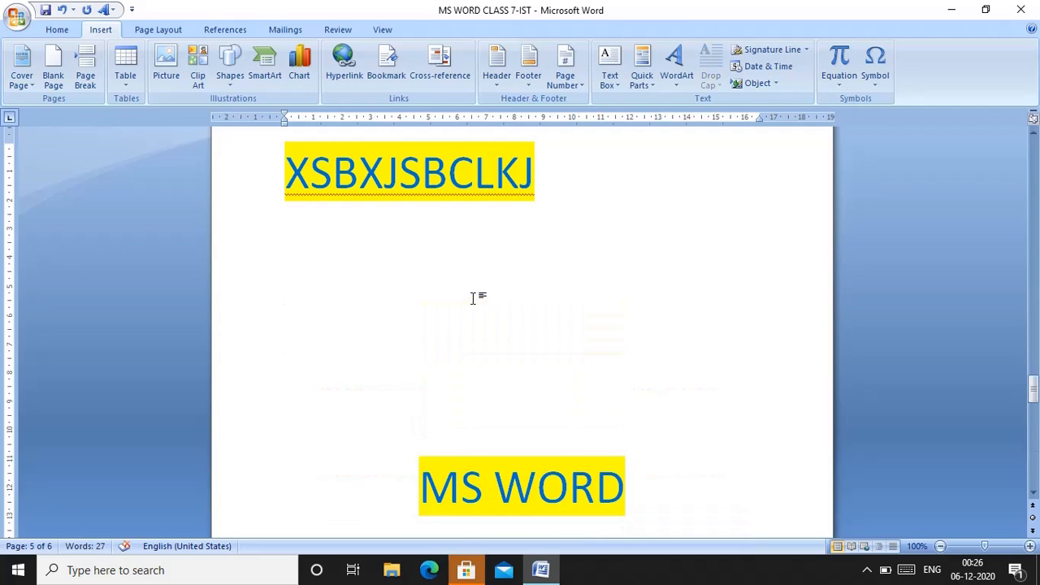
pyautogui.press('Return')
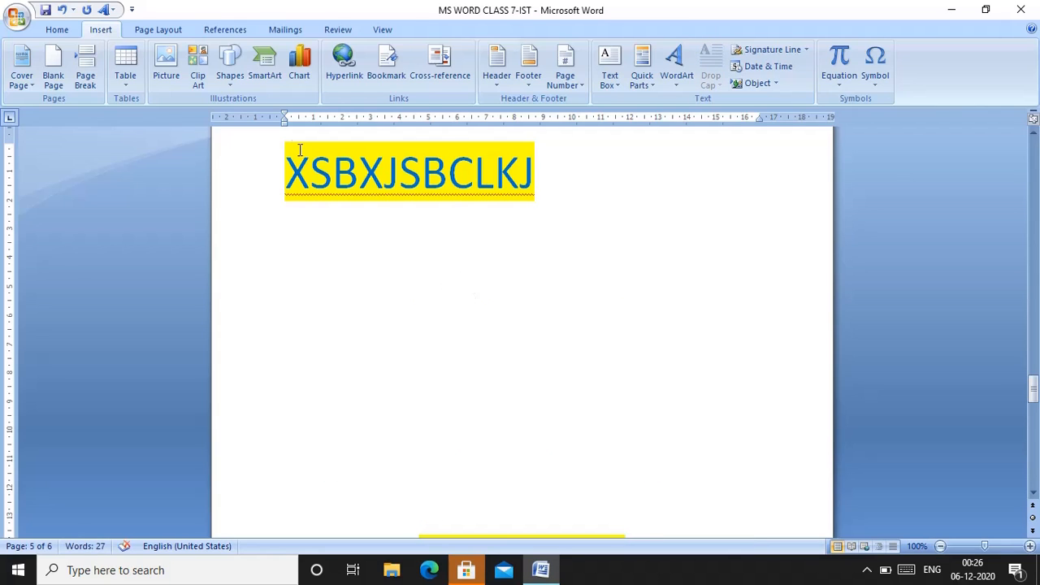
pyautogui.click(85, 81)
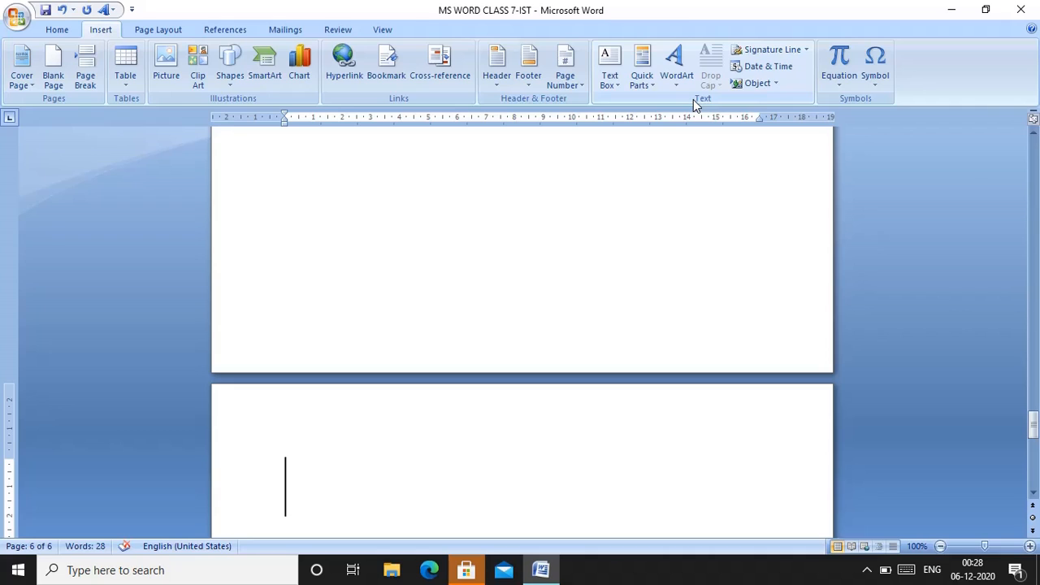
# Step: Examine the built-in text box designs from Simple Text Box through Transcend Sidebar and return to the first ones
pyautogui.click(617, 87)
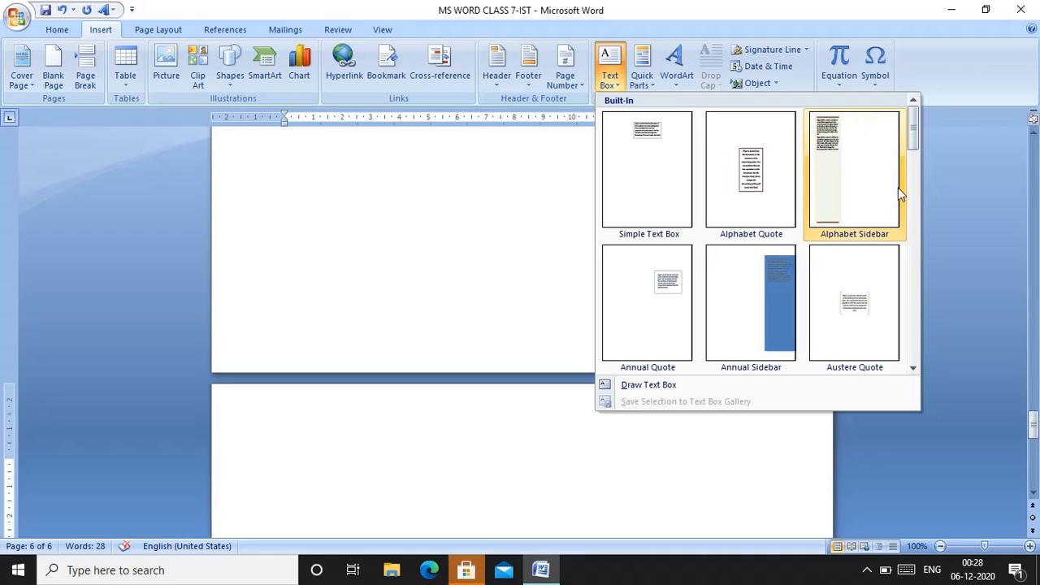
pyautogui.click(913, 367)
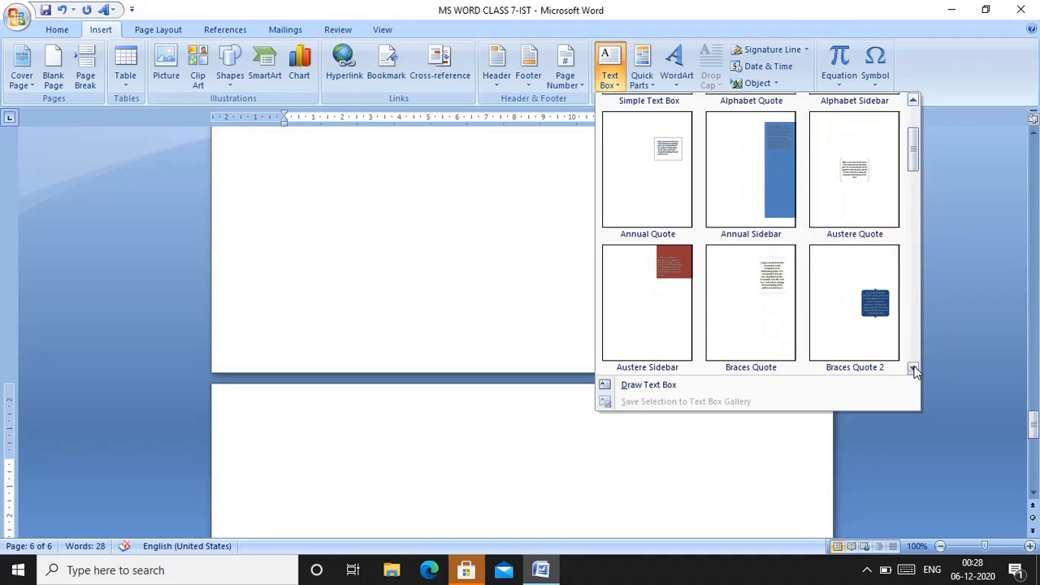
pyautogui.click(913, 368)
pyautogui.click(913, 368)
pyautogui.click(913, 367)
pyautogui.click(913, 367)
pyautogui.click(913, 367)
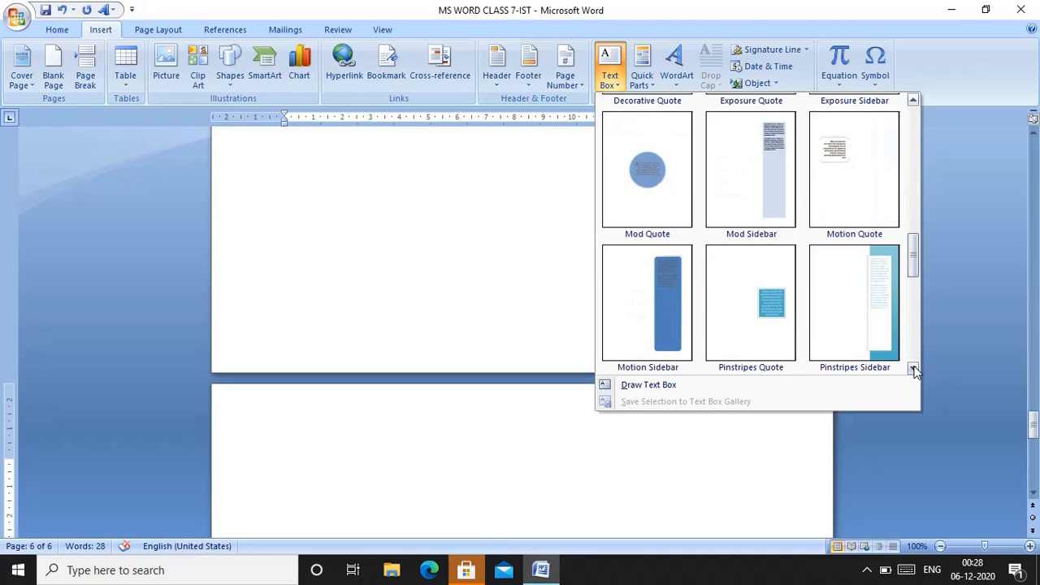
pyautogui.click(913, 367)
pyautogui.click(913, 367)
pyautogui.click(913, 367)
pyautogui.click(913, 367)
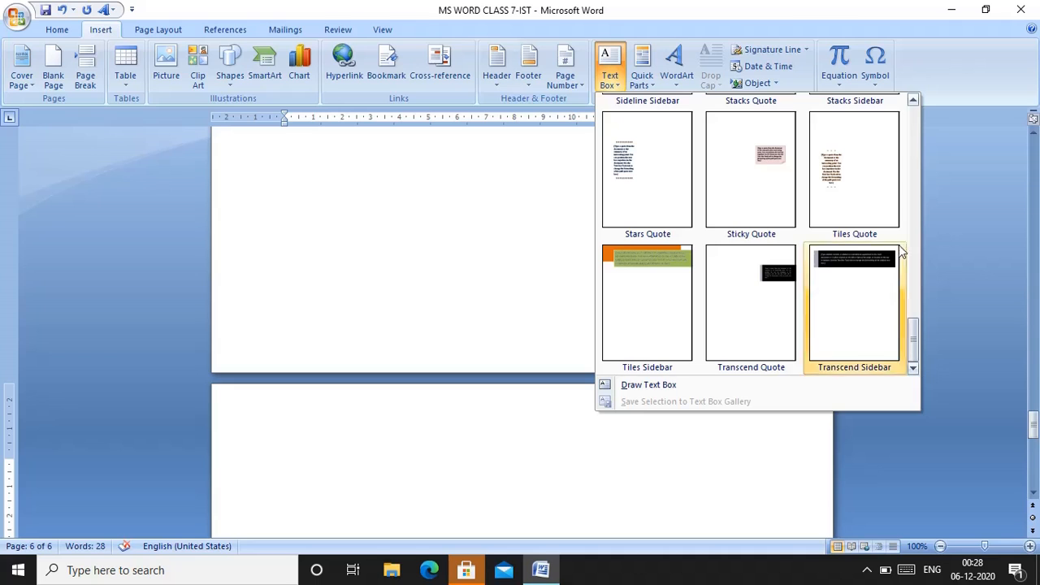
pyautogui.scroll(1, 916, 116)
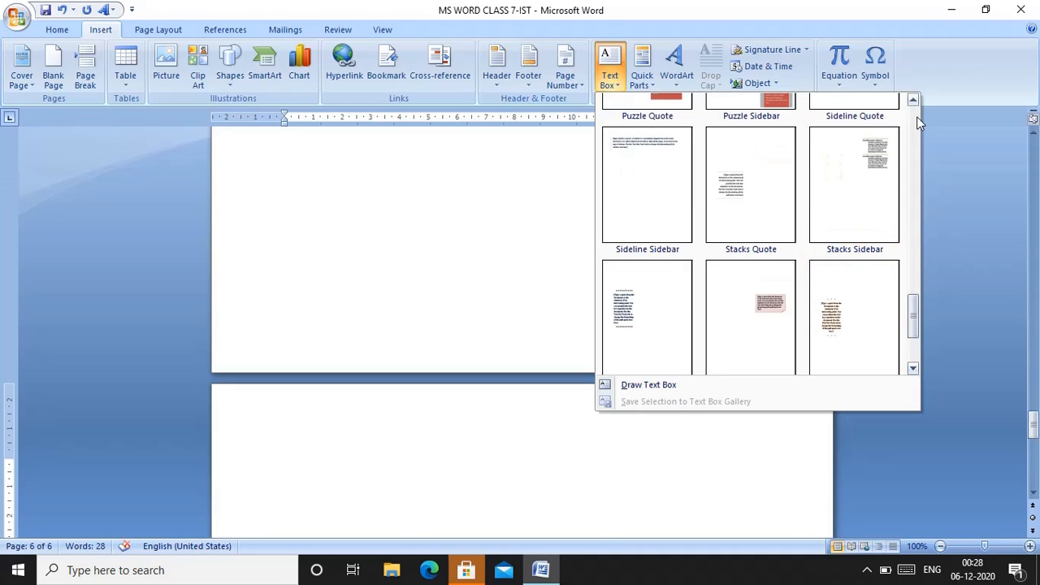
pyautogui.scroll(4, 916, 116)
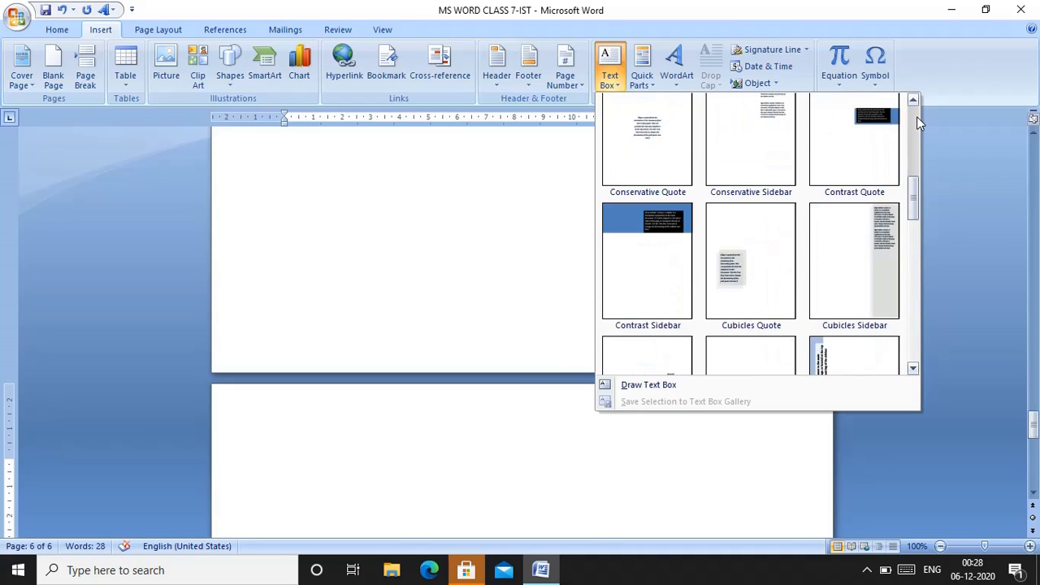
pyautogui.scroll(4, 917, 116)
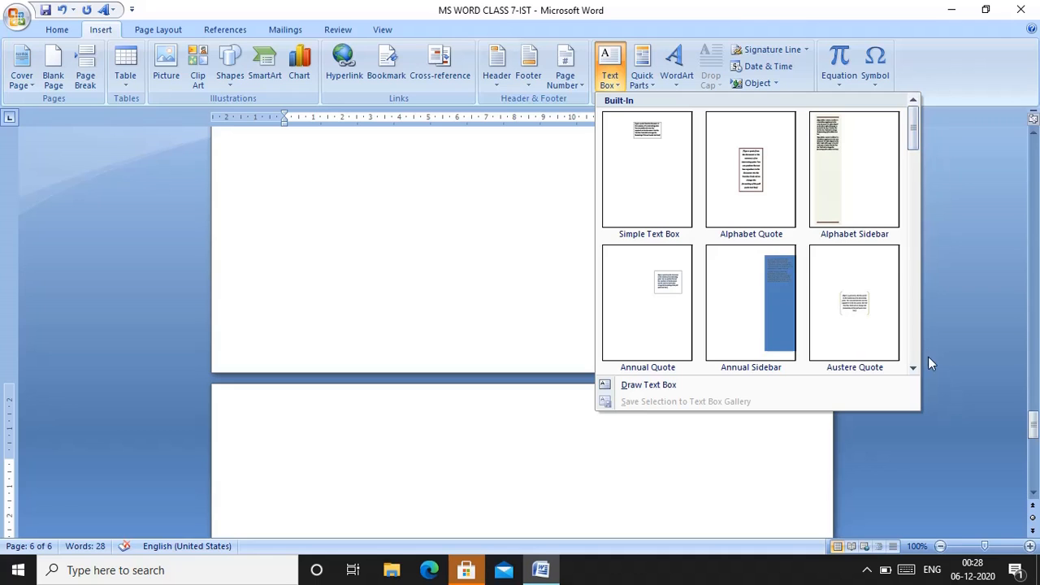
# Step: Browse the built-in text box designs and insert the Braces Quote 2 text box on the MS WORD title page
pyautogui.scroll(-6, 913, 367)
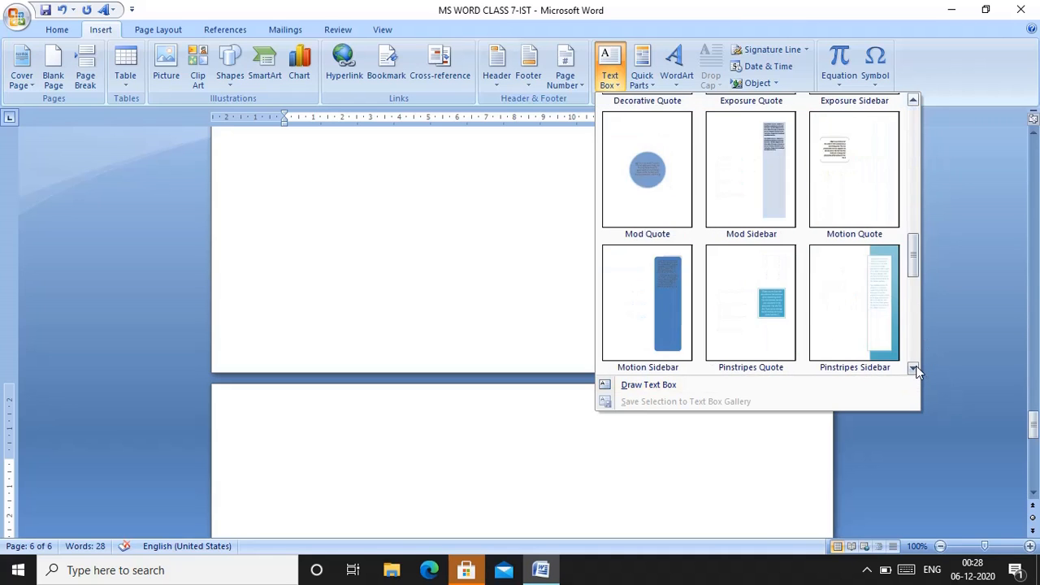
pyautogui.scroll(-5, 915, 370)
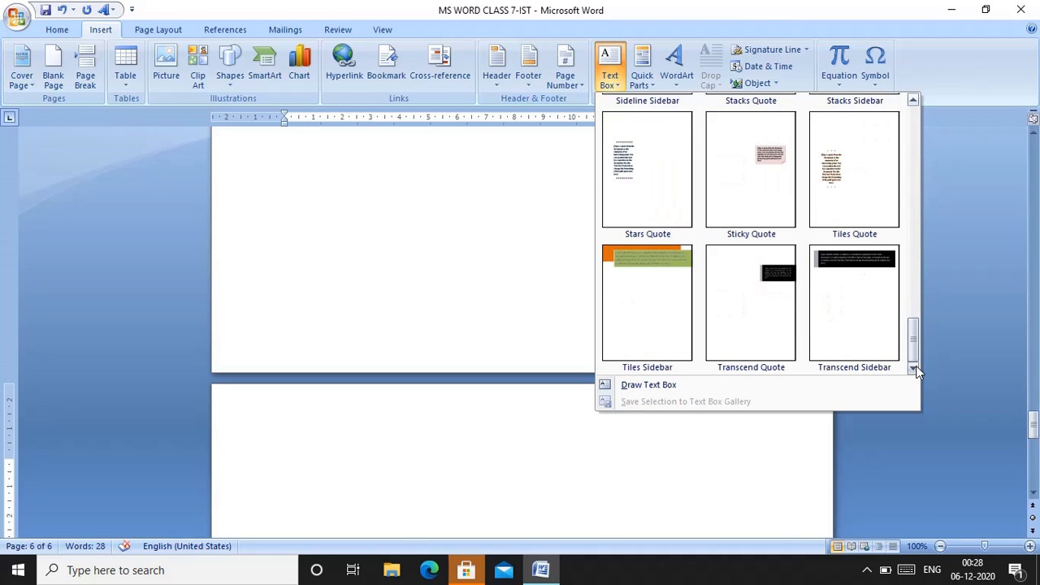
pyautogui.scroll(4, 916, 122)
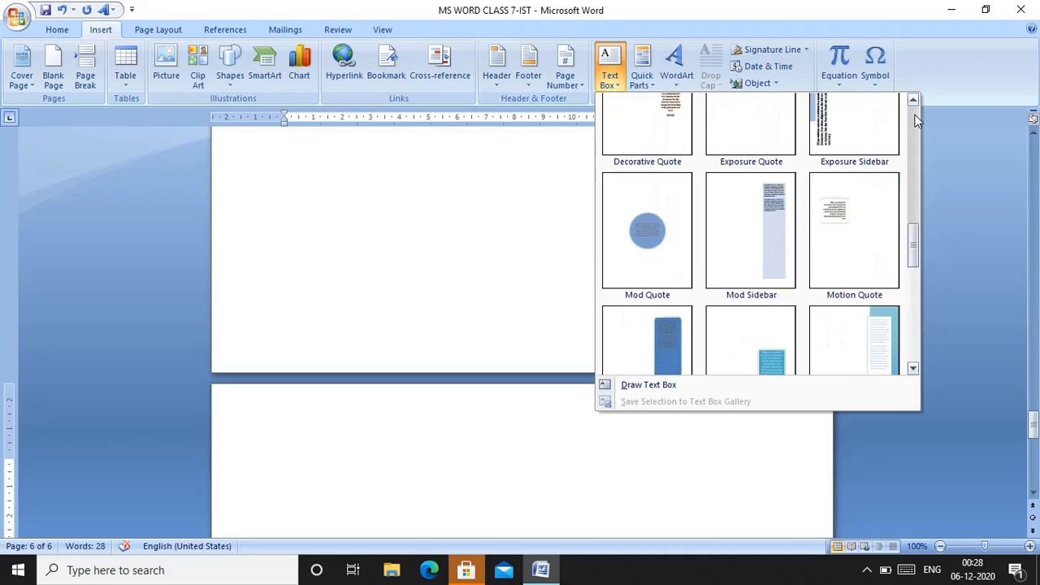
pyautogui.scroll(5, 917, 122)
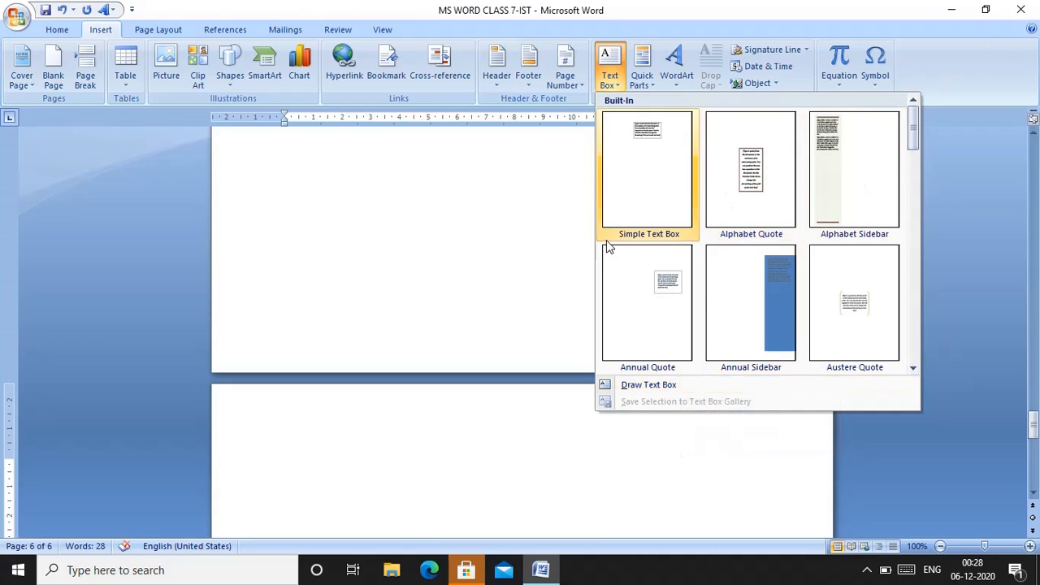
pyautogui.click(913, 371)
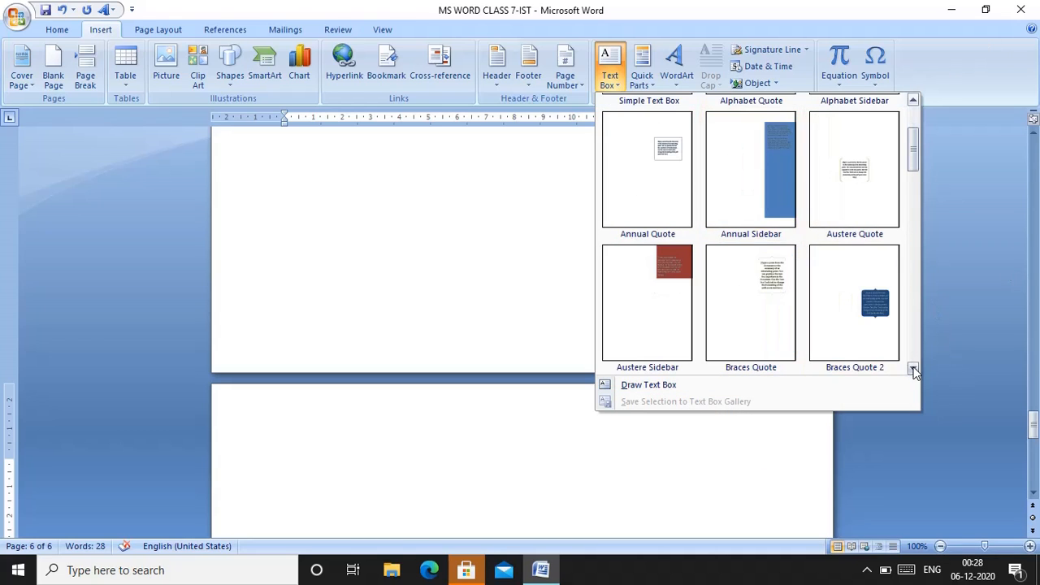
pyautogui.click(882, 302)
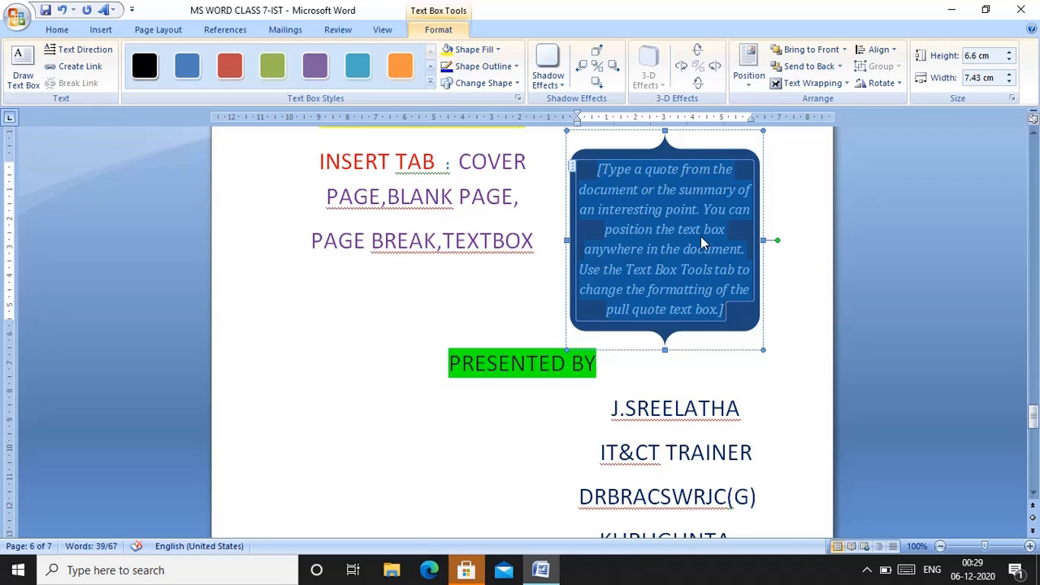
# Step: Insert the Annual Sidebar text box from the empty line below PAGE BREAK,TEXTBOX
pyautogui.click(429, 304)
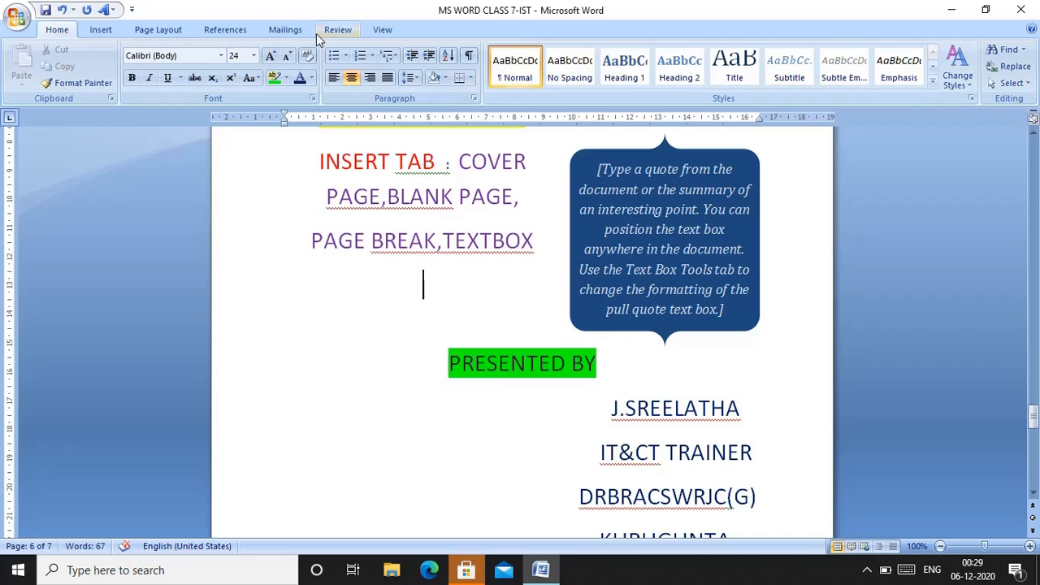
pyautogui.click(101, 30)
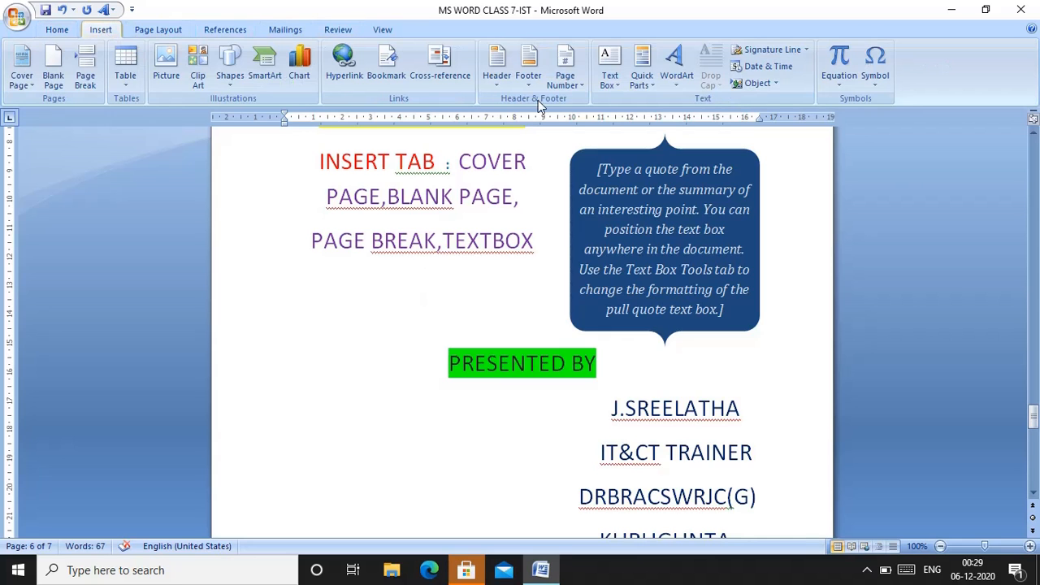
pyautogui.click(611, 81)
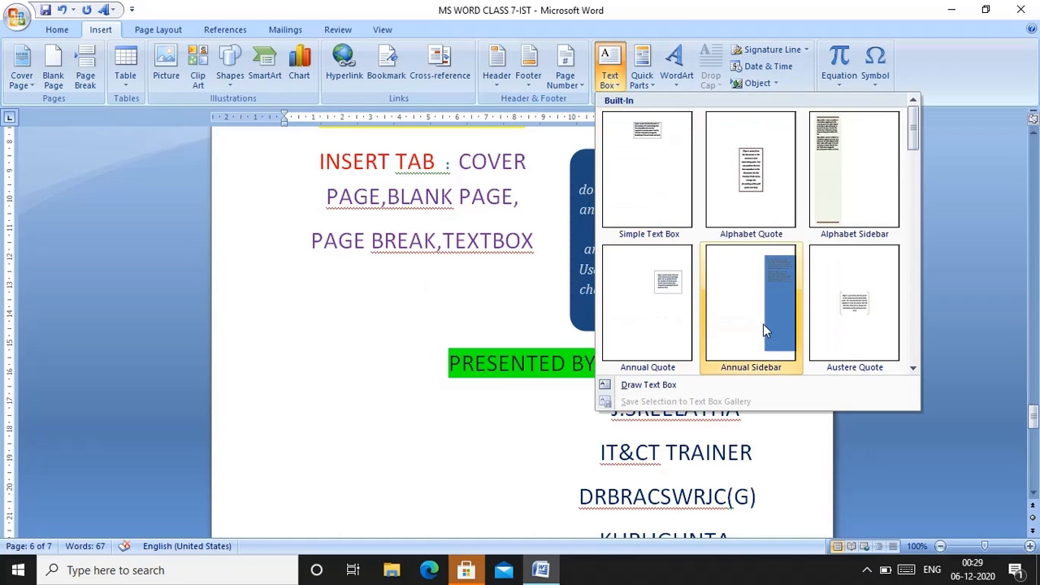
pyautogui.click(766, 320)
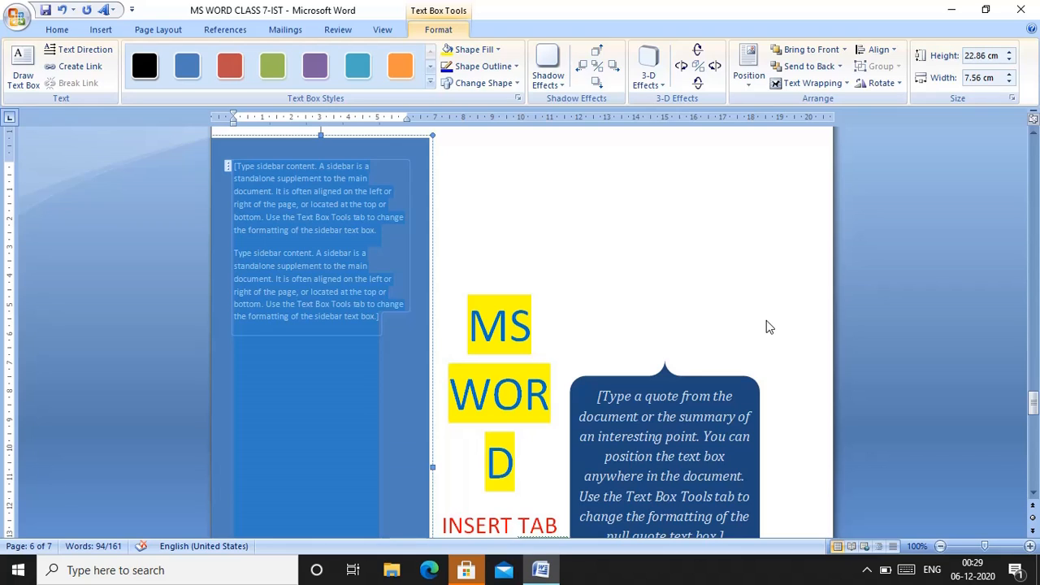
# Step: Examine the placement of the blue sidebar and the quote box on the MS WORD page and the page before it
pyautogui.click(1033, 494)
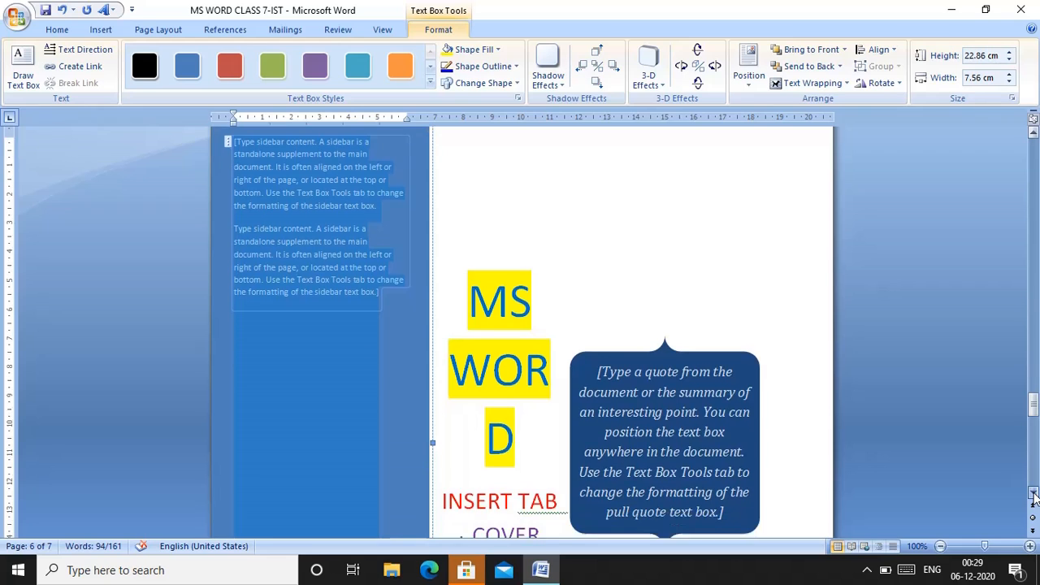
pyautogui.click(1034, 494)
pyautogui.click(1033, 494)
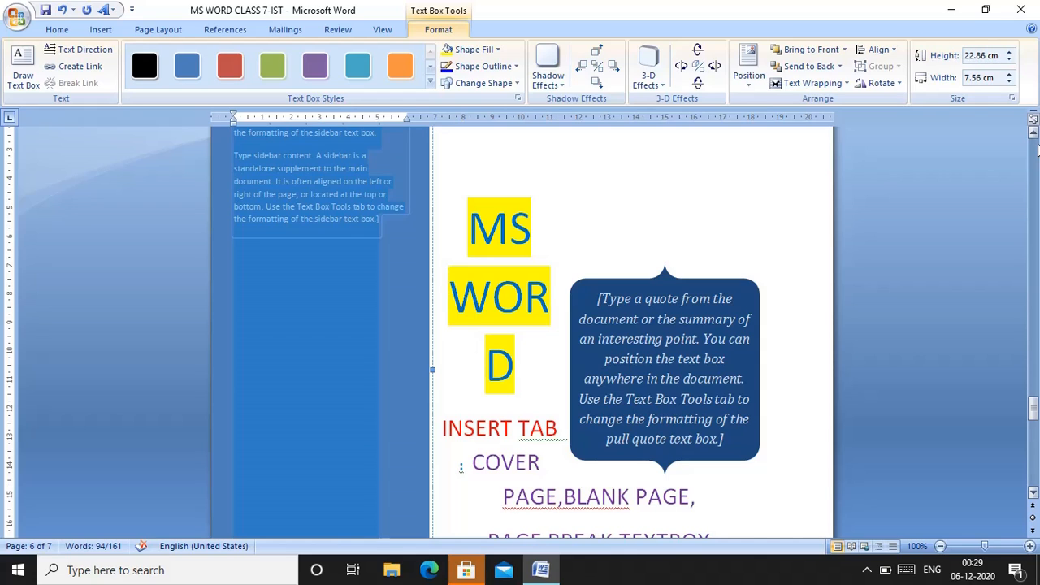
pyautogui.scroll(5, 1036, 148)
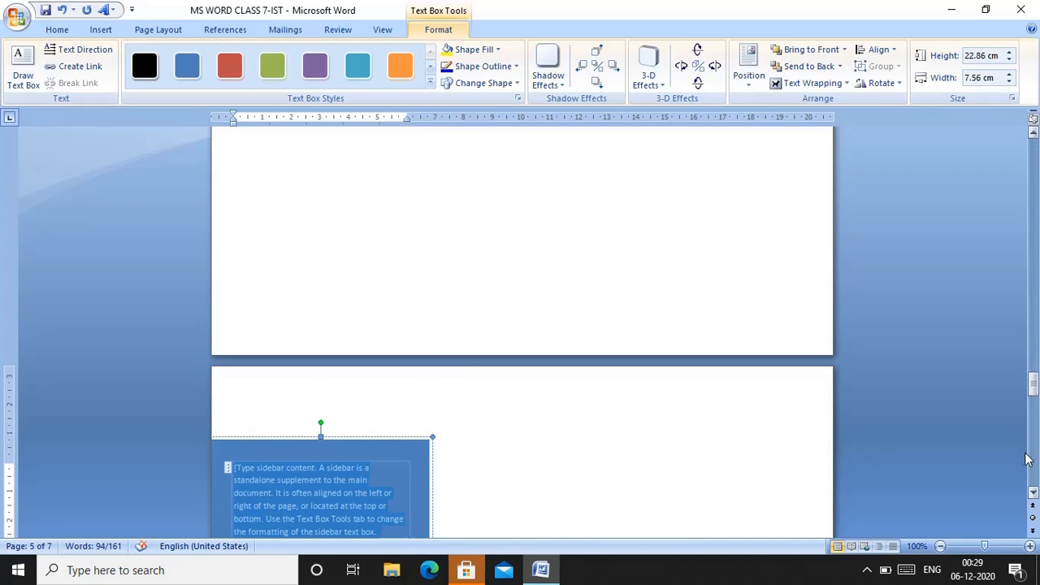
pyautogui.click(1032, 493)
pyautogui.click(1032, 493)
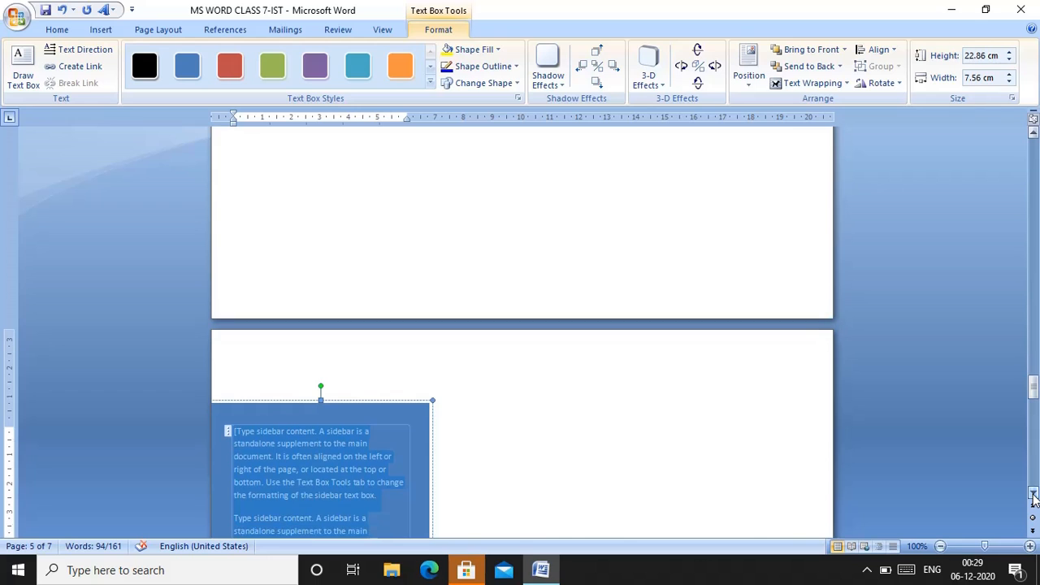
pyautogui.click(1032, 493)
pyautogui.click(1032, 493)
pyautogui.click(1032, 493)
pyautogui.click(1033, 493)
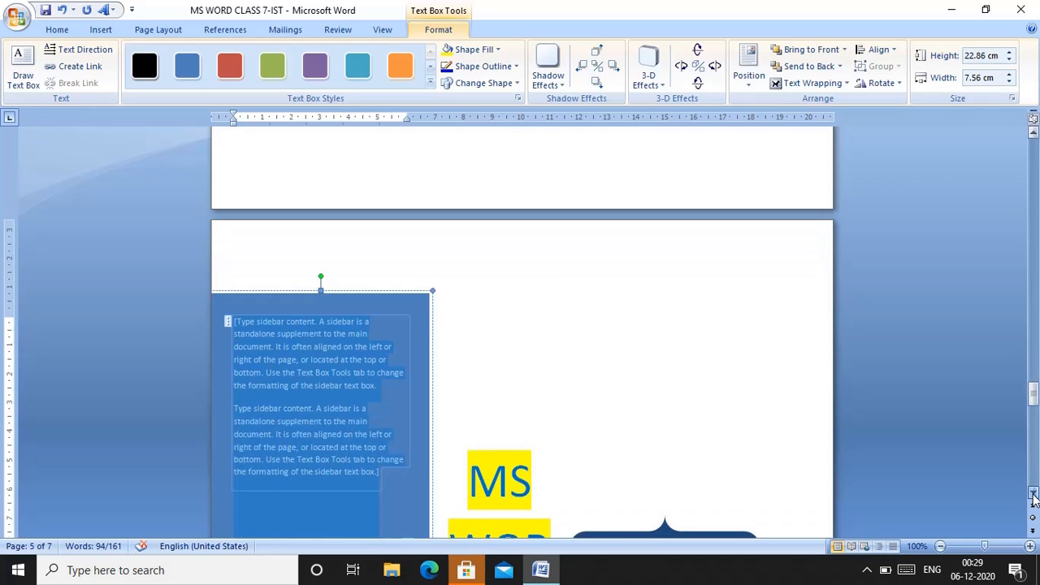
pyautogui.click(1033, 493)
pyautogui.click(1032, 493)
pyautogui.click(1032, 493)
pyautogui.click(1033, 493)
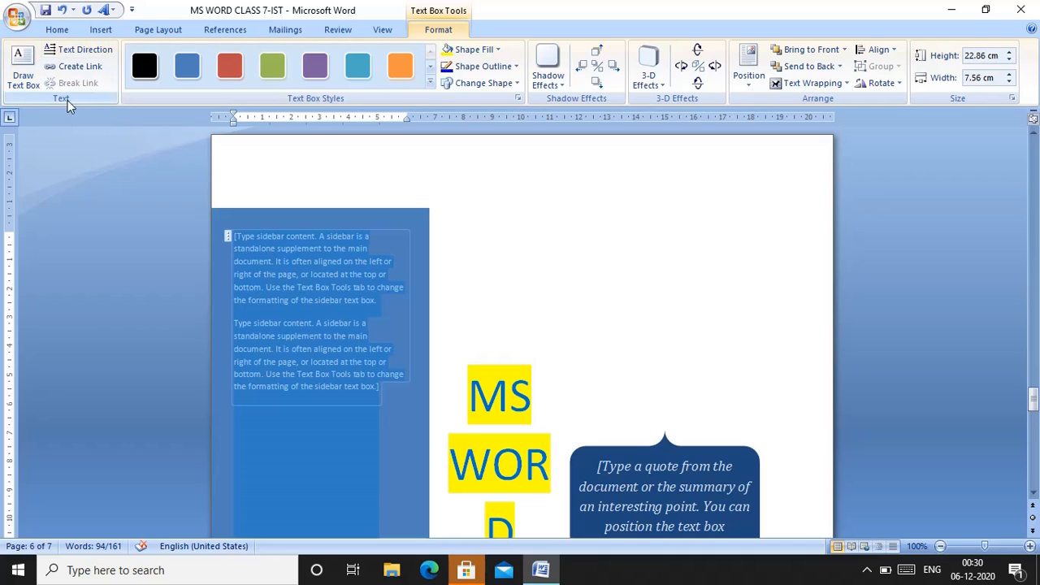
# Step: Draw a text box over the sidebar and resize it to about 6.06 cm high by 4.29 cm wide, clear of the sidebar above the quote box
pyautogui.click(28, 84)
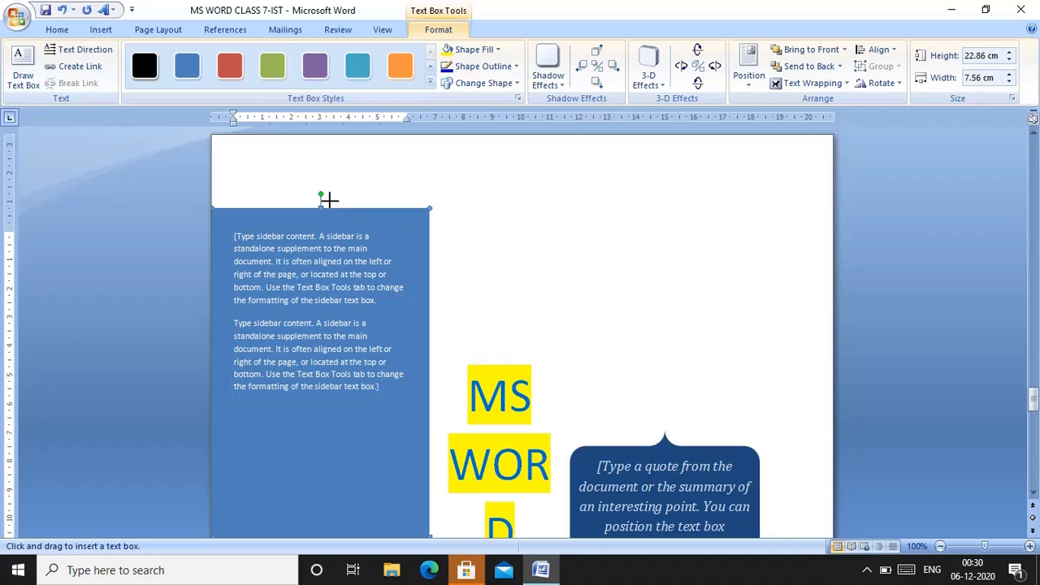
pyautogui.moveTo(329, 268); pyautogui.dragTo(402, 342)
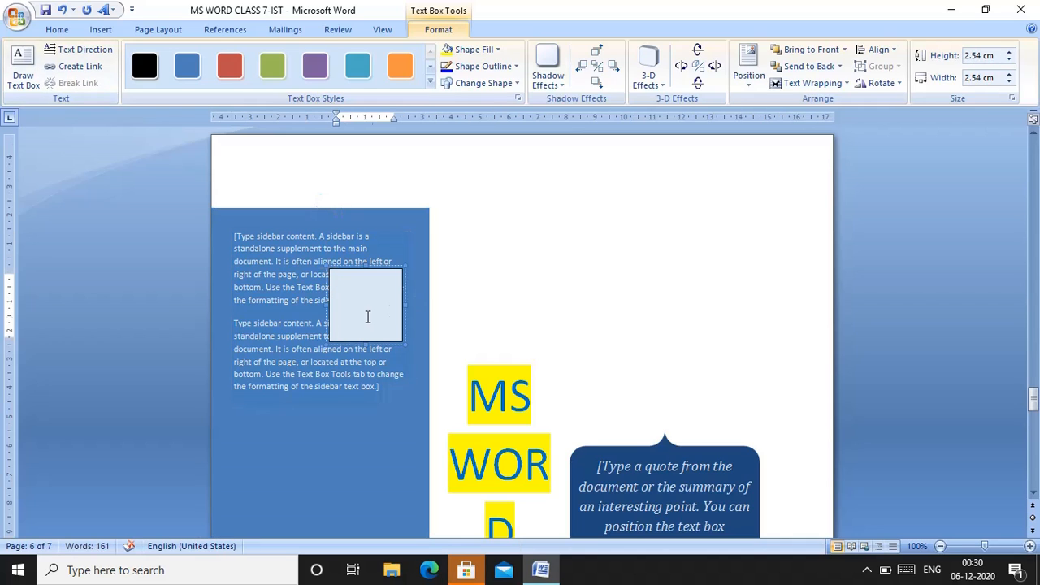
pyautogui.moveTo(367, 342); pyautogui.dragTo(312, 442)
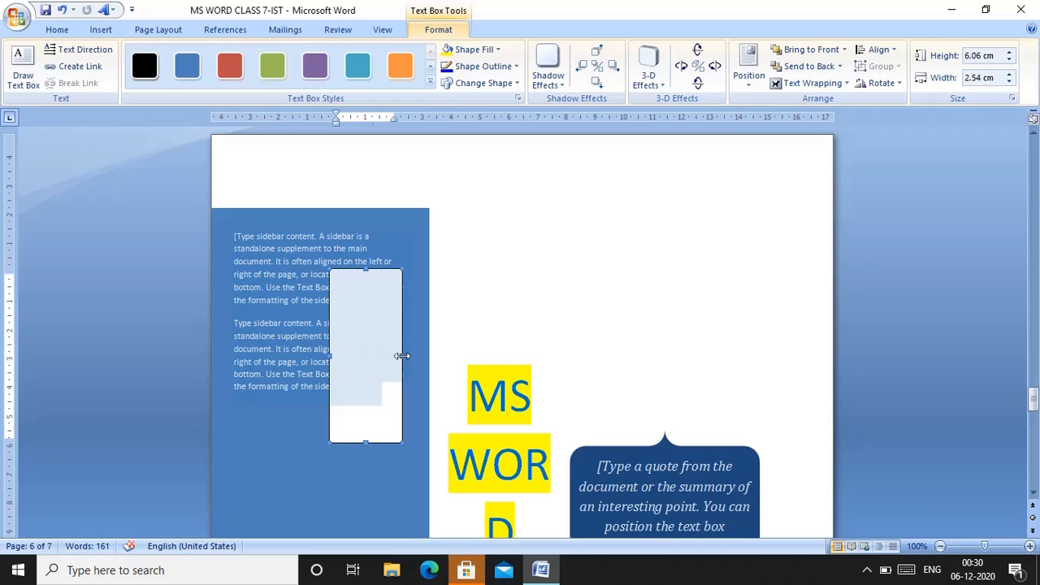
pyautogui.moveTo(402, 355); pyautogui.dragTo(678, 276)
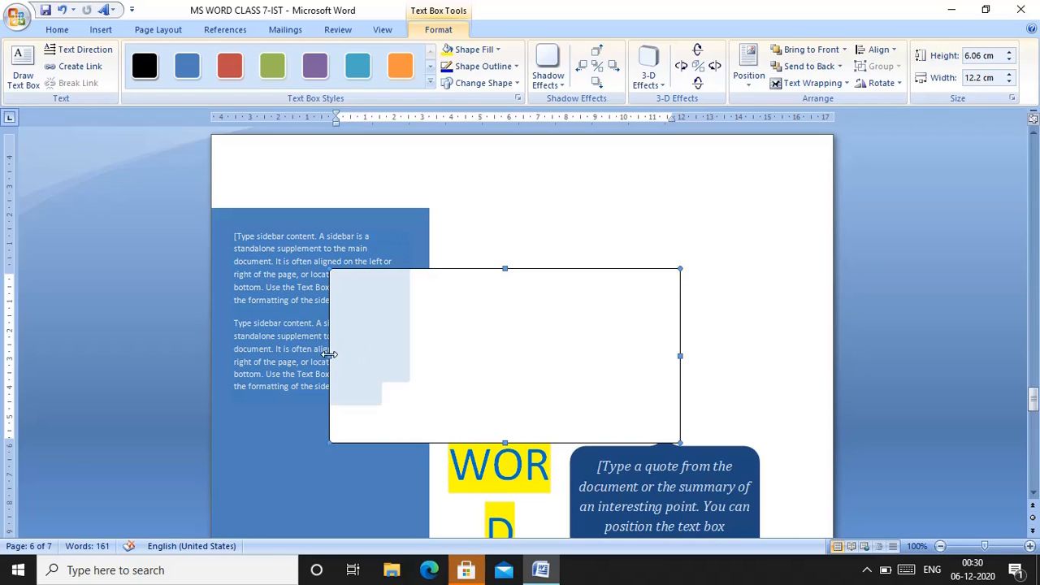
pyautogui.moveTo(329, 354); pyautogui.dragTo(557, 286)
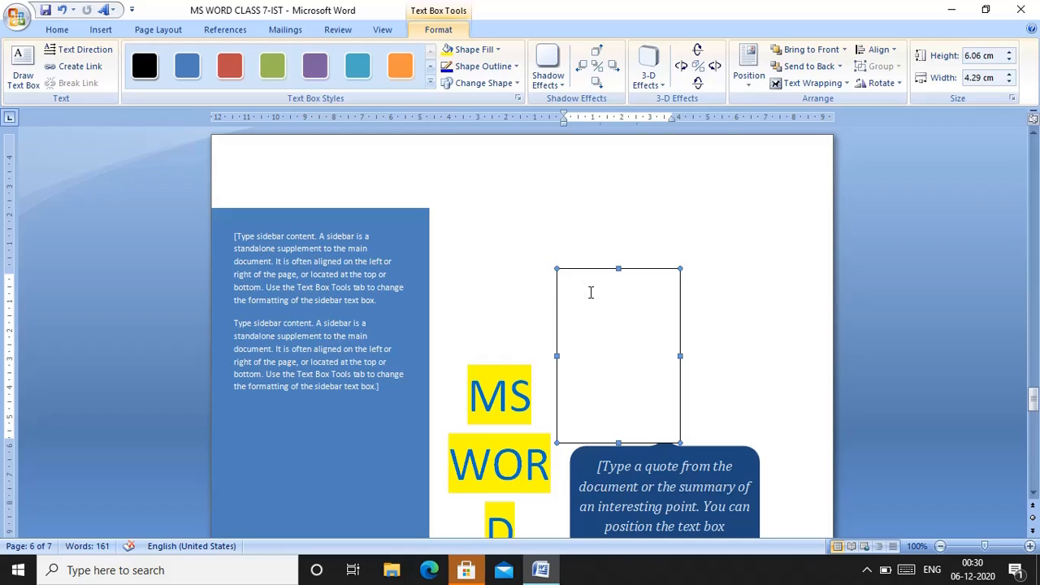
pyautogui.click(590, 293)
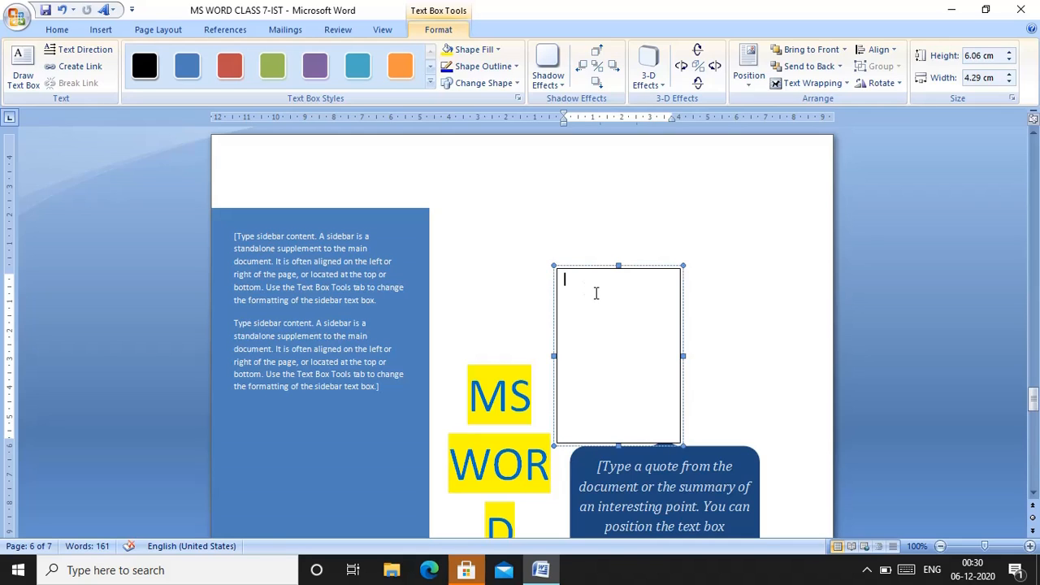